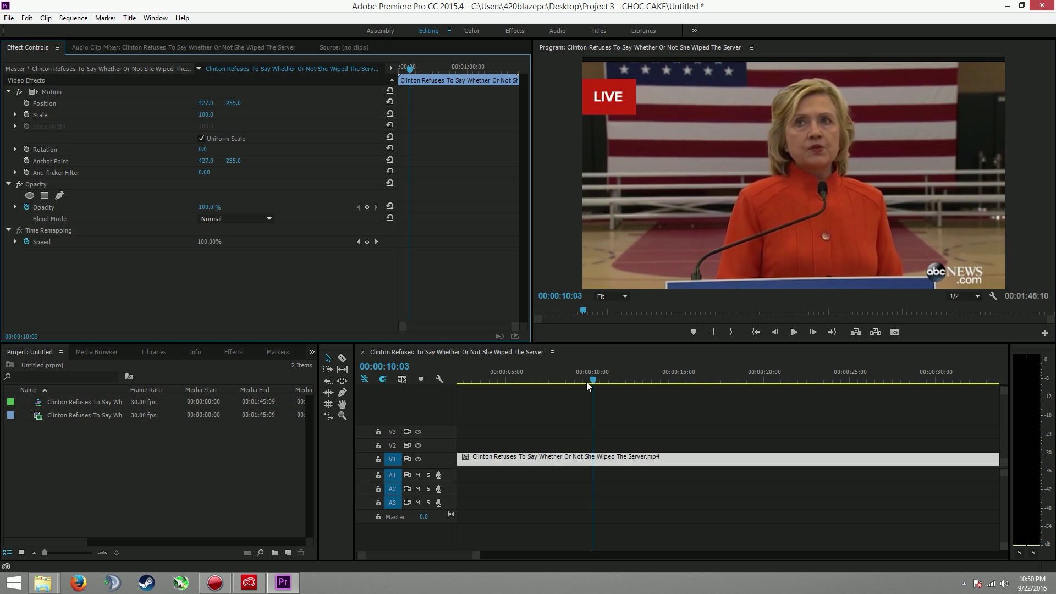
- Mark an in point at 00:00:04:29 and an out point at 00:00:10:01 on the sequence
left_click(574, 394)
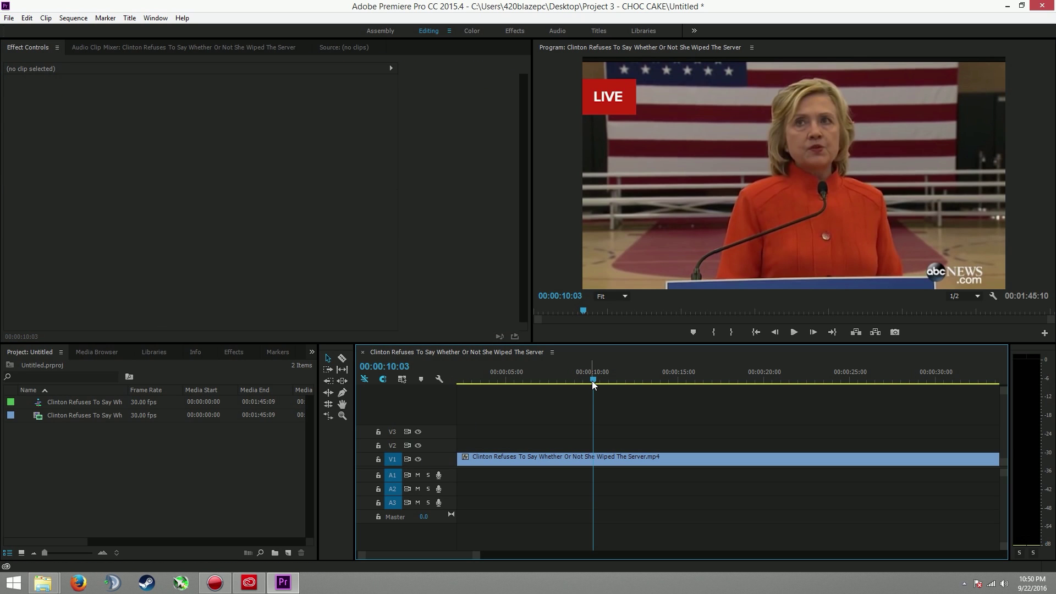
left_click_drag(592, 380, 506, 378)
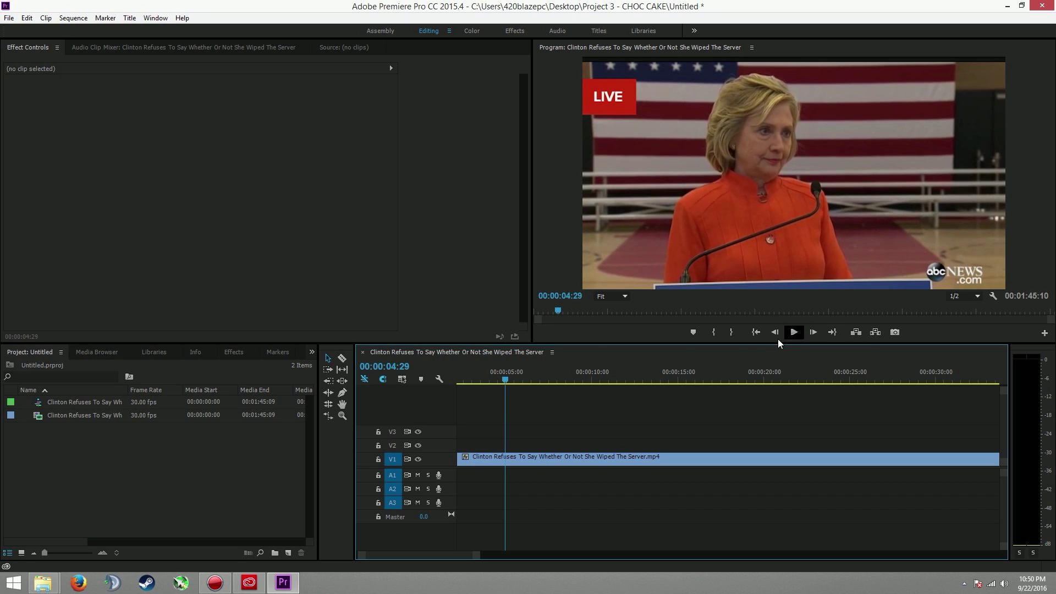
left_click(718, 336)
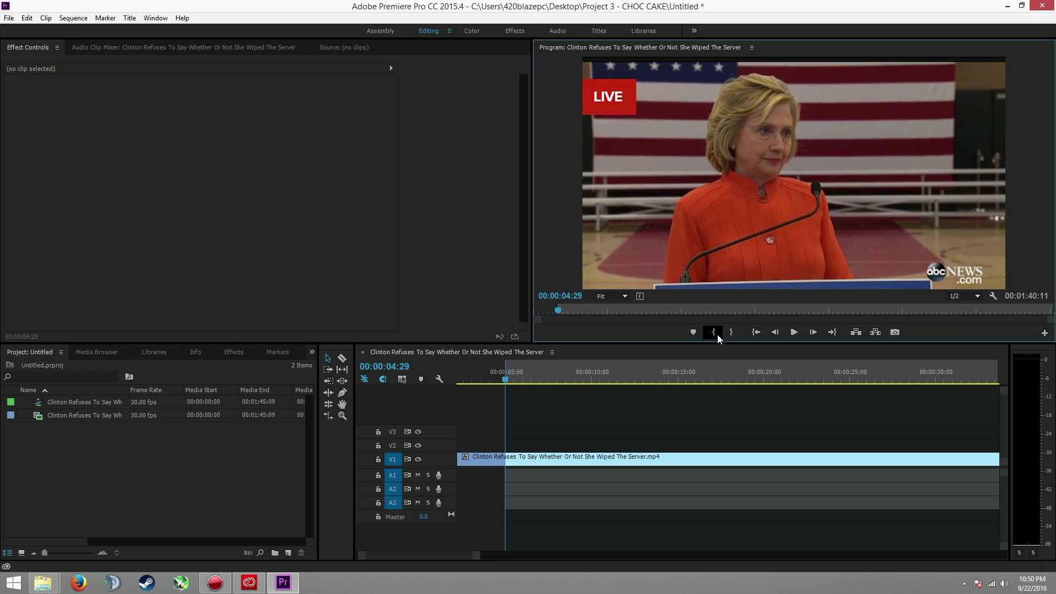
left_click_drag(508, 381, 592, 372)
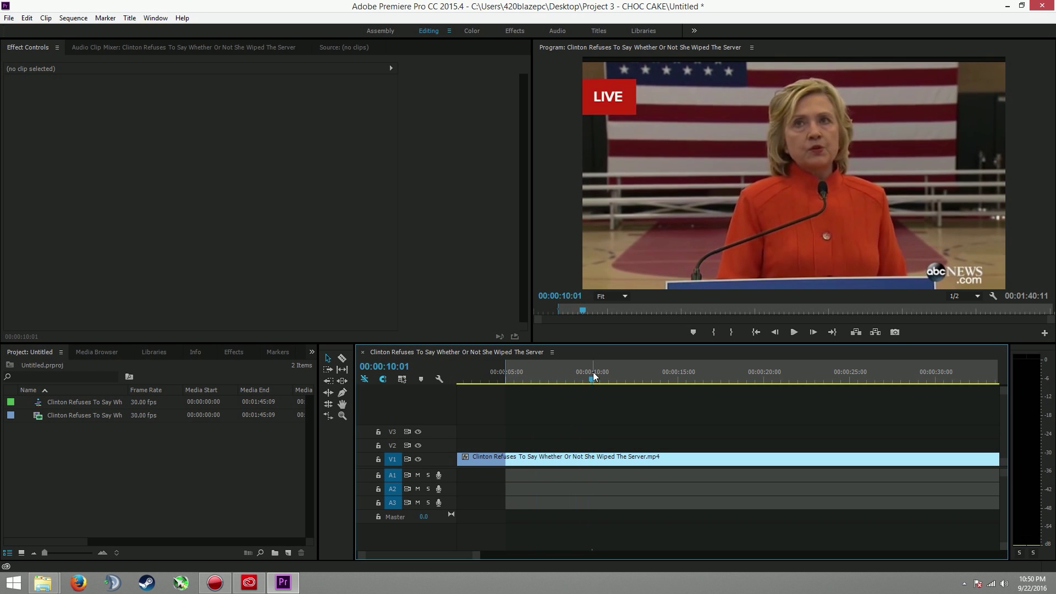
left_click(735, 334)
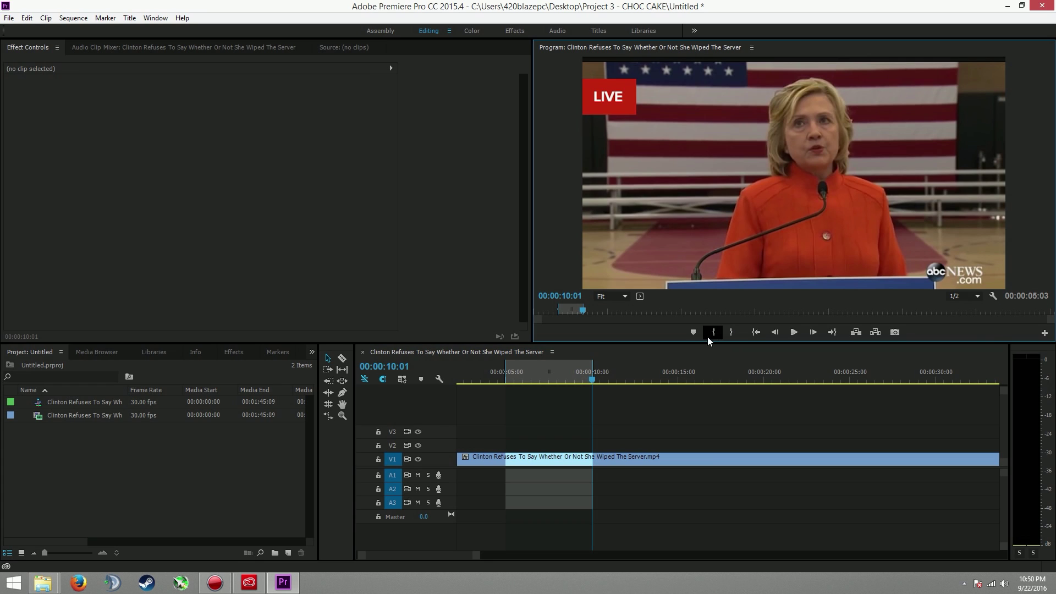
- Razor the V1 news clip at 00:00:04:29 and 00:00:10:01 to isolate the marked section
left_click(342, 359)
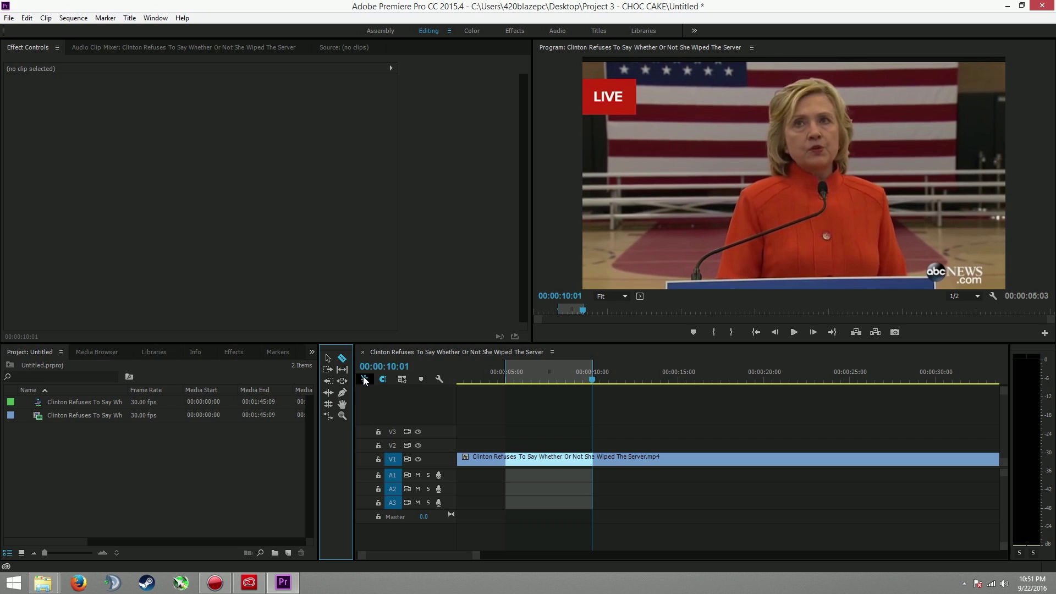
left_click(506, 459)
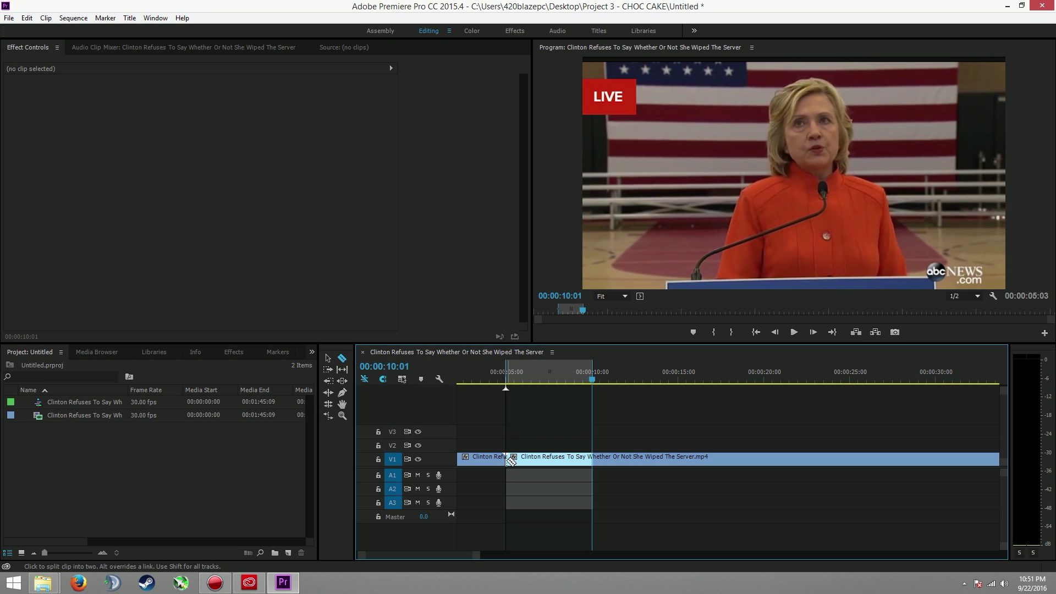
left_click(597, 459)
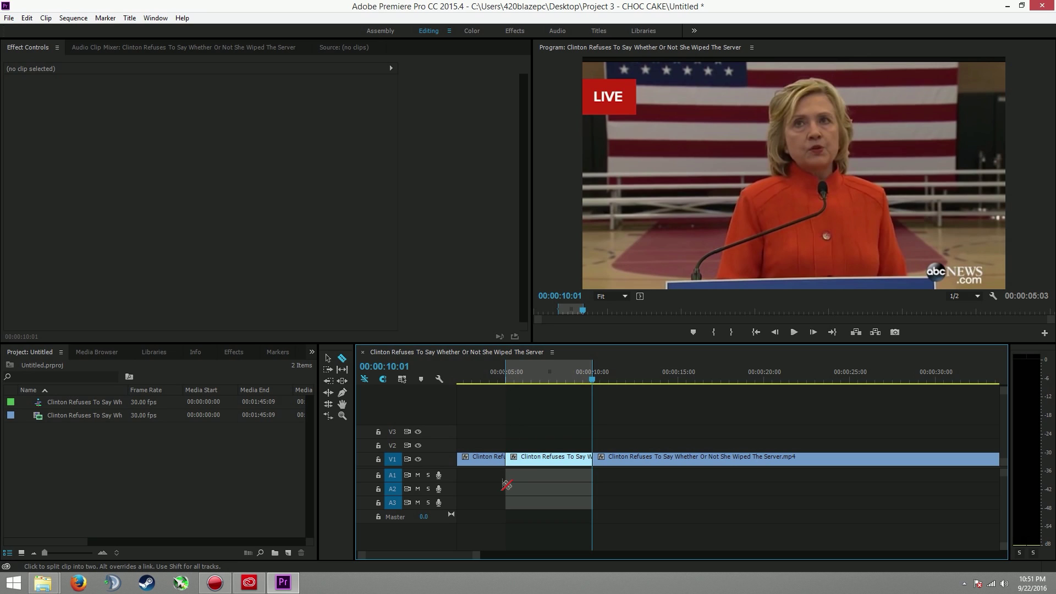
left_click(328, 360)
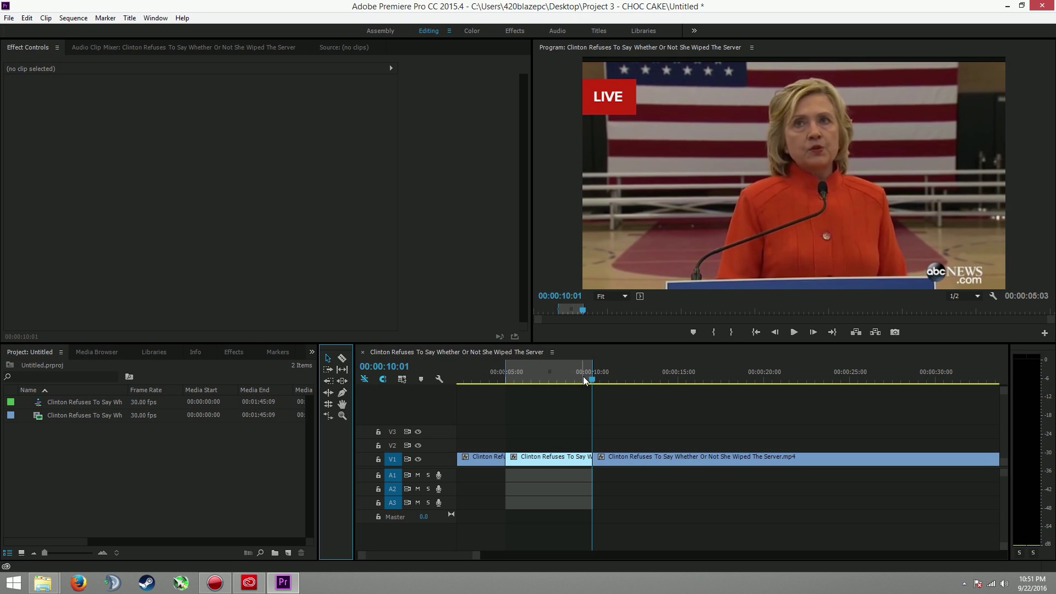
- Scale the middle clip to 251% and position it at 402, 438 to close in on the face
left_click(550, 461)
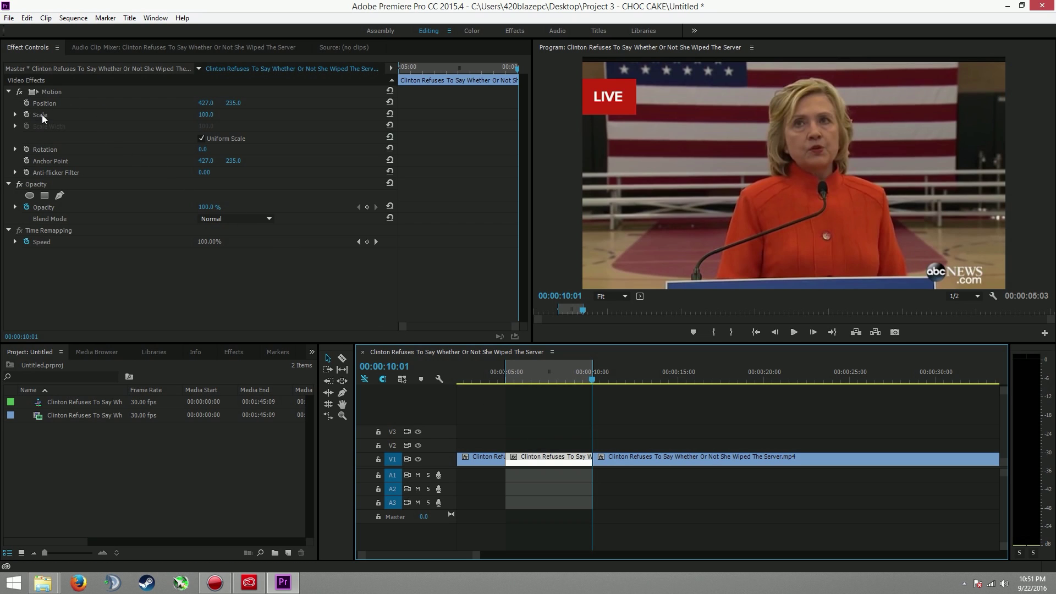
left_click_drag(206, 107, 242, 110)
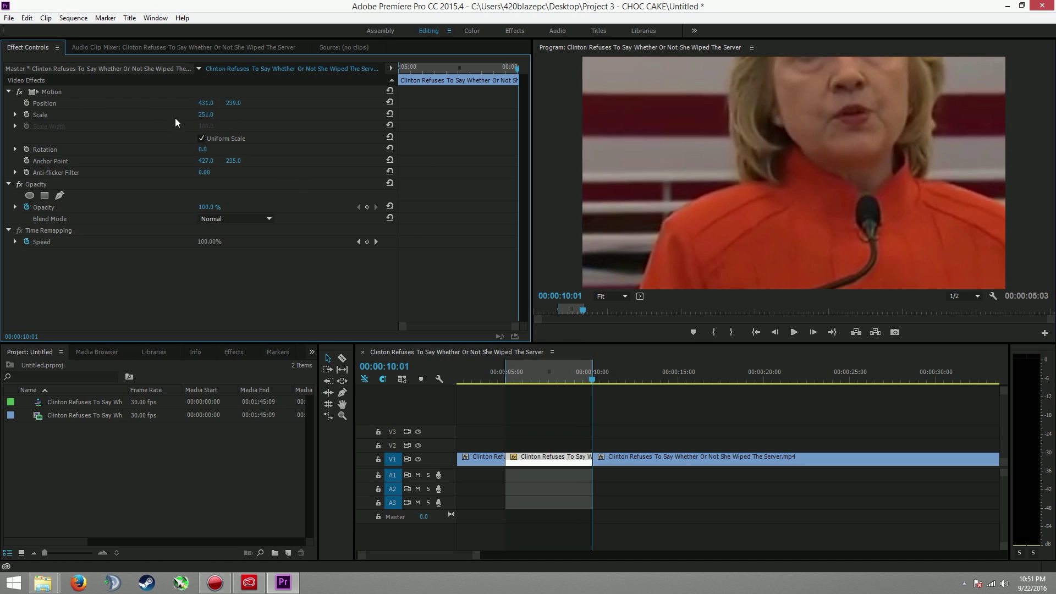
left_click_drag(207, 105, 336, 124)
left_click_drag(201, 106, 209, 103)
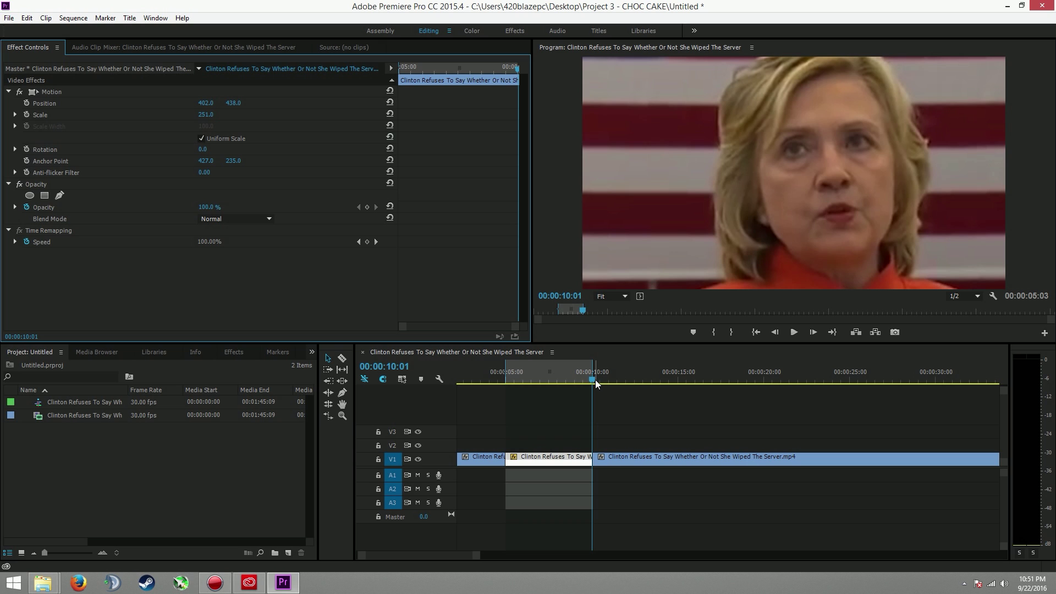
key("Home")
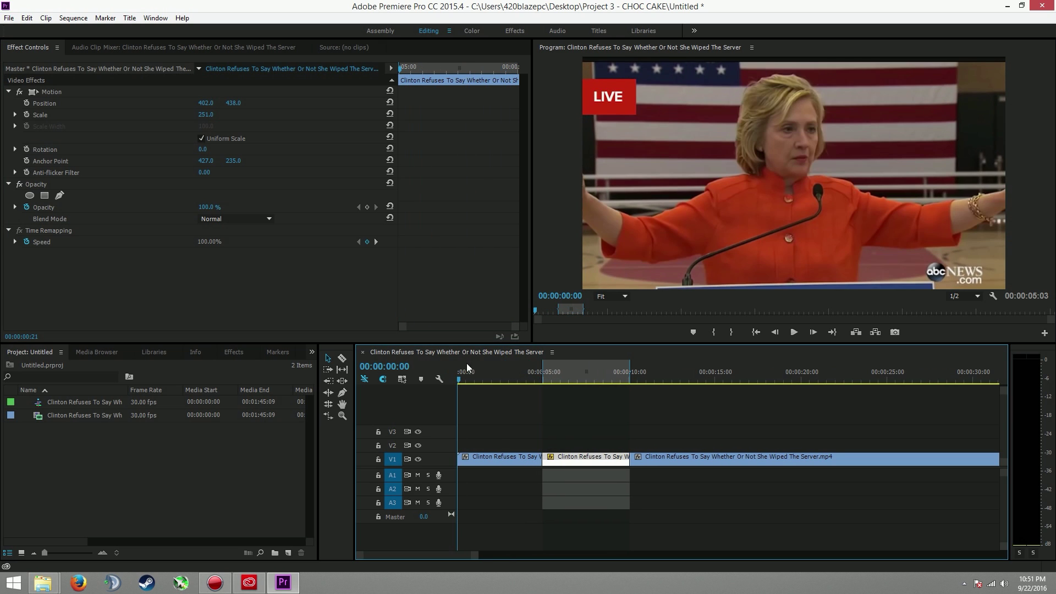
left_click(793, 332)
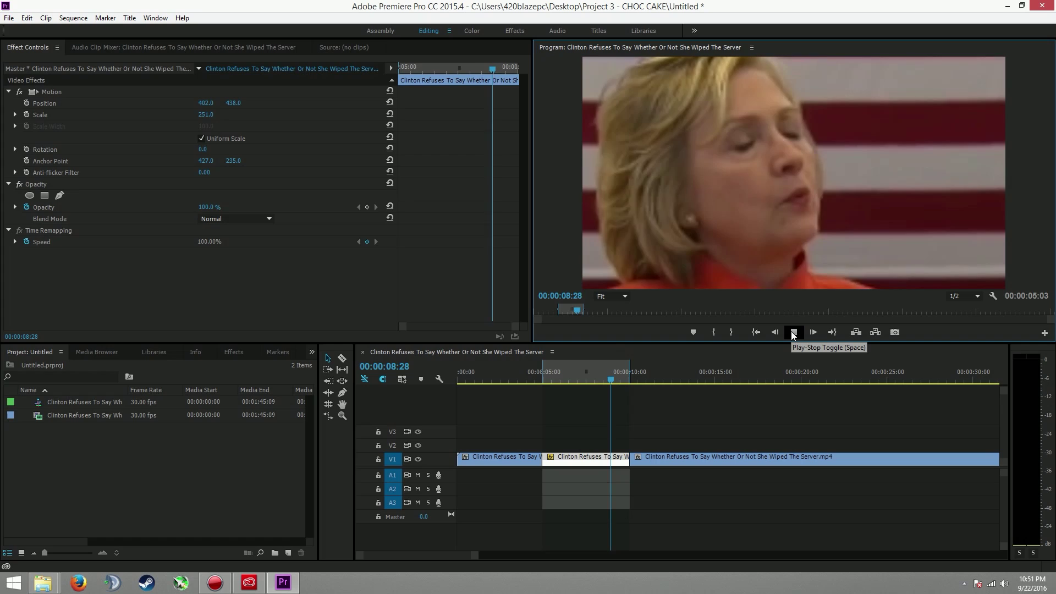
left_click(792, 332)
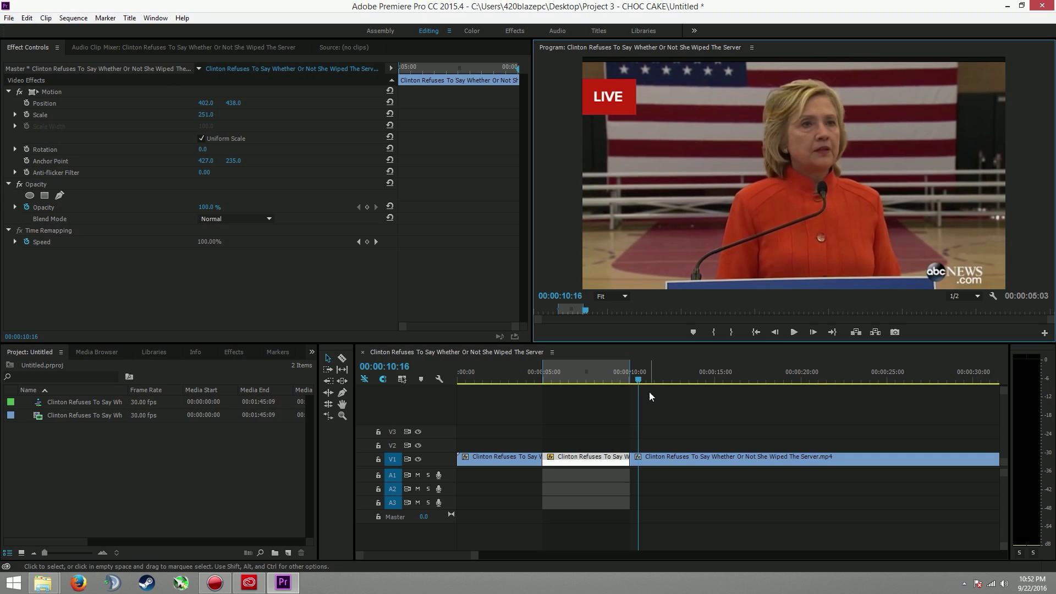
- Clear the old marks, undo the cuts, and mark a new range from 00:00:05:00 to 00:00:09:29
right_click(608, 374)
left_click(681, 254)
left_click(542, 380)
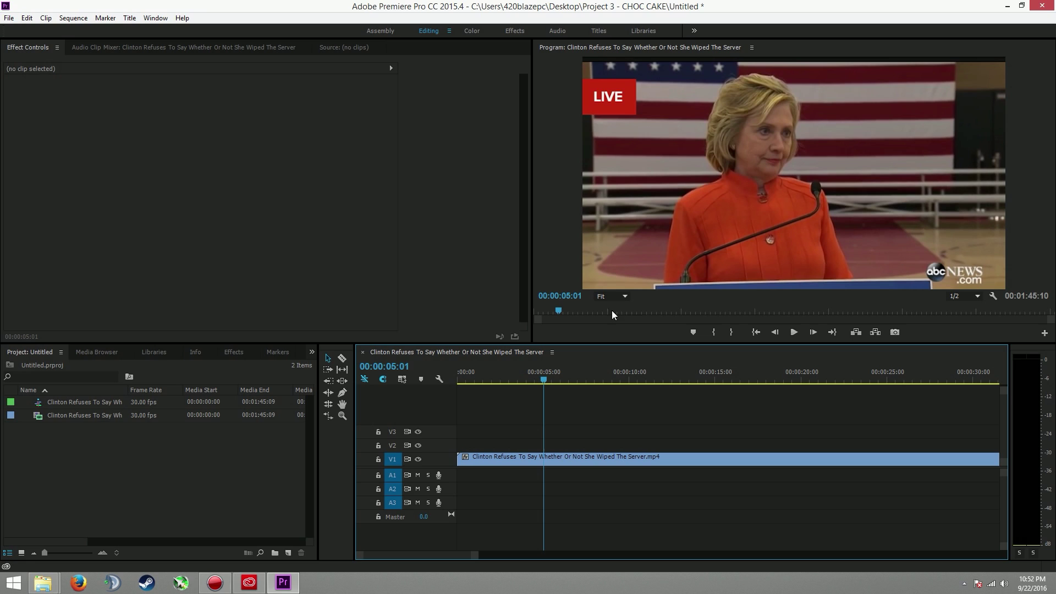
left_click(544, 384)
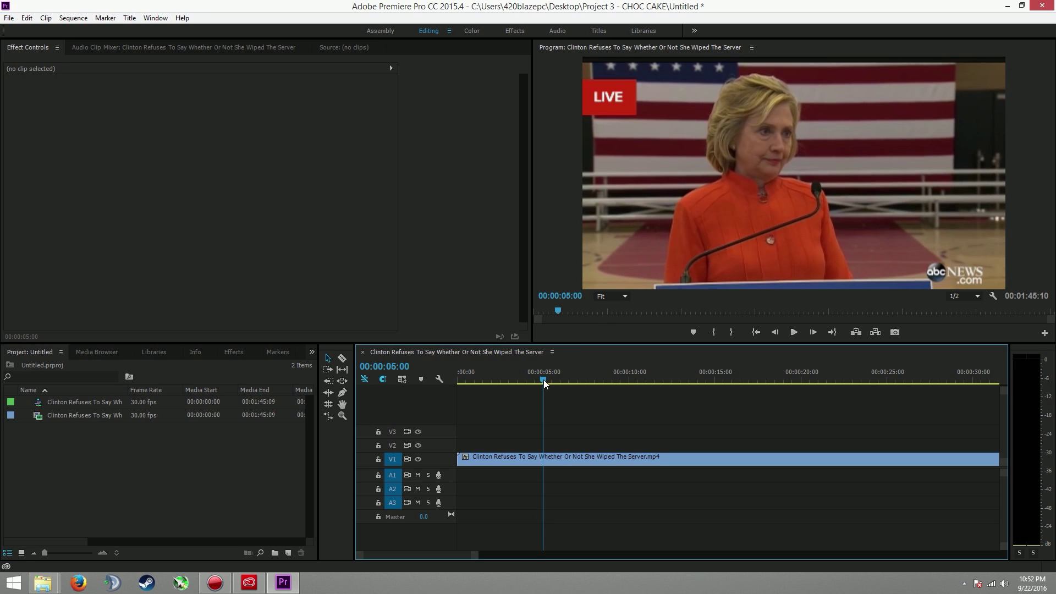
left_click(721, 332)
left_click_drag(545, 381, 628, 379)
left_click(731, 332)
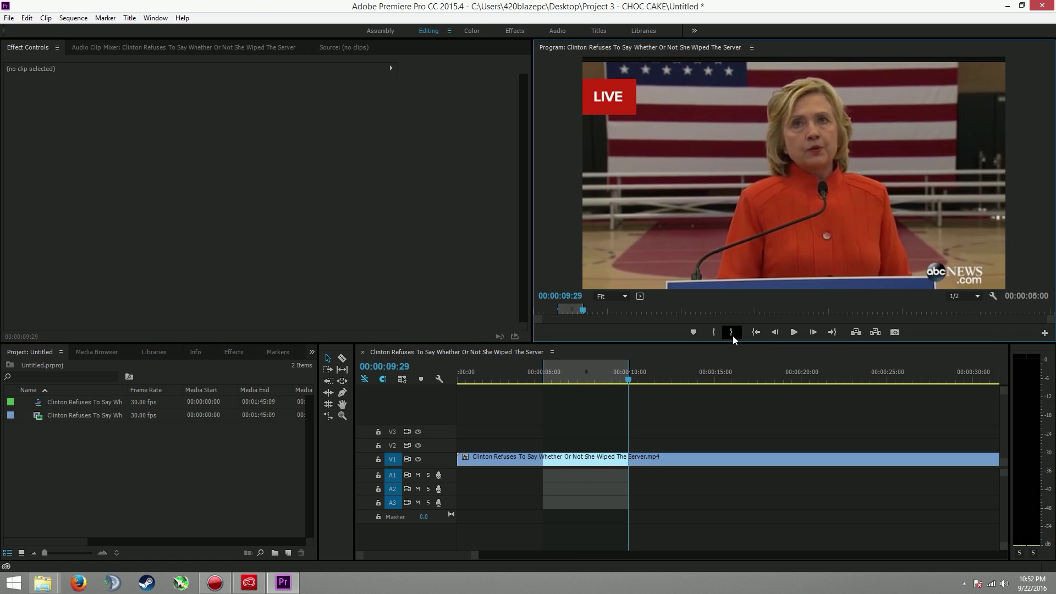
- Cut the clip at 00:00:05:00 and 00:00:09:29, then select the middle segment
left_click(351, 368)
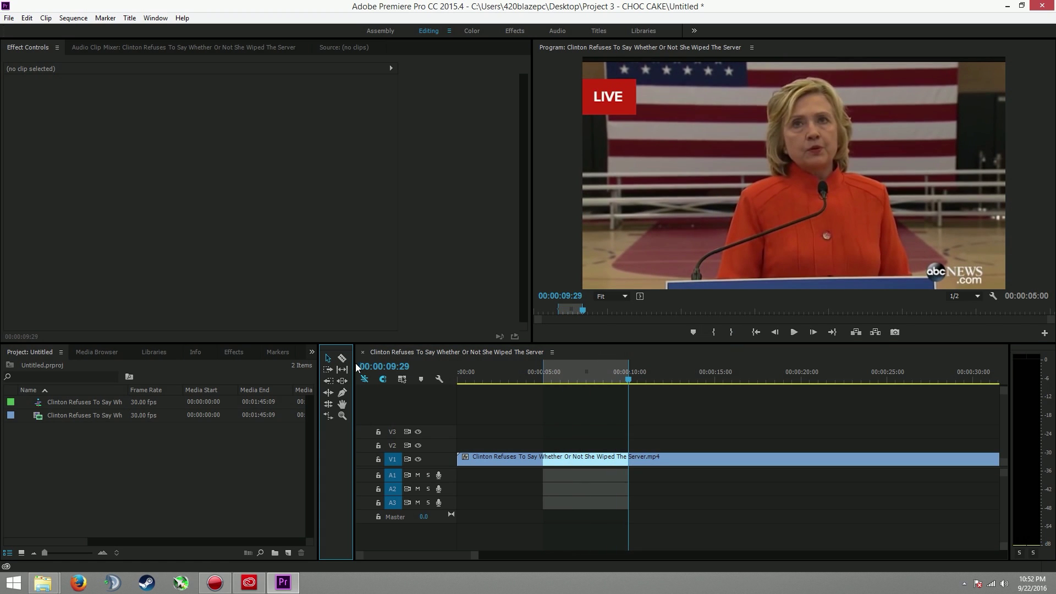
left_click(342, 358)
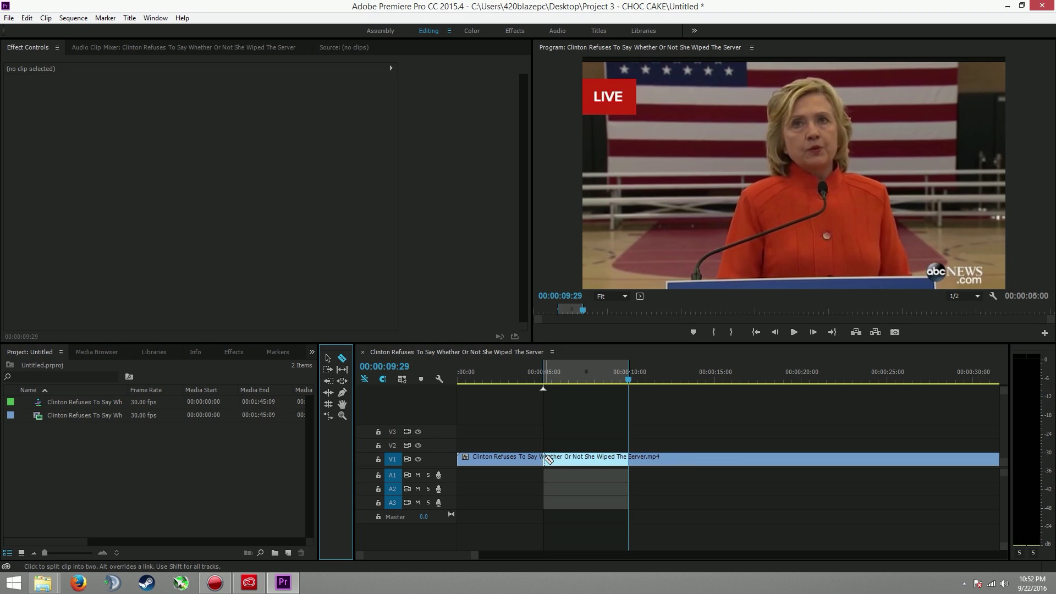
left_click(544, 459)
left_click(628, 457)
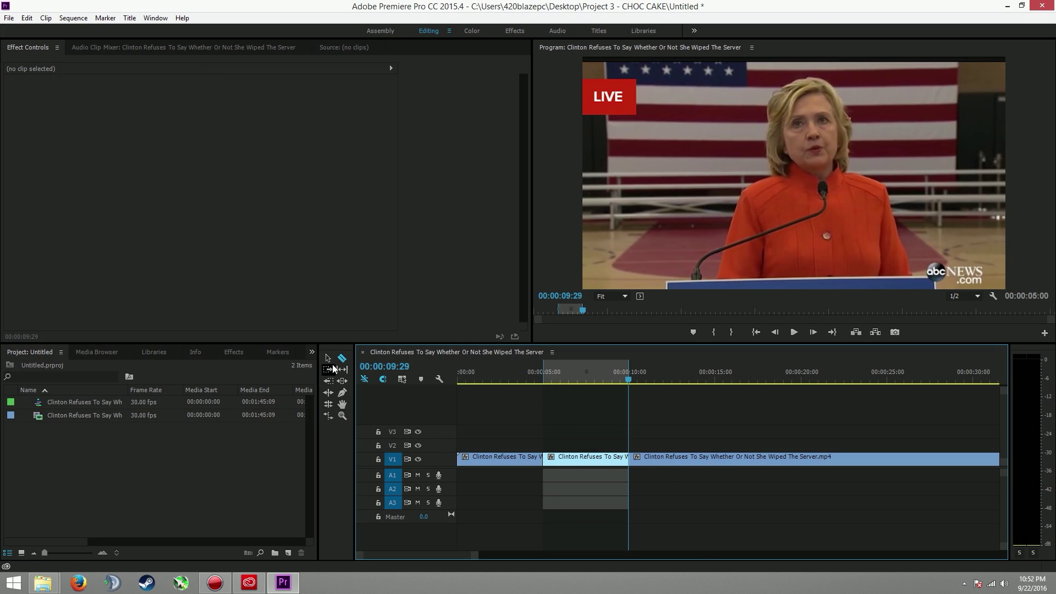
left_click(328, 360)
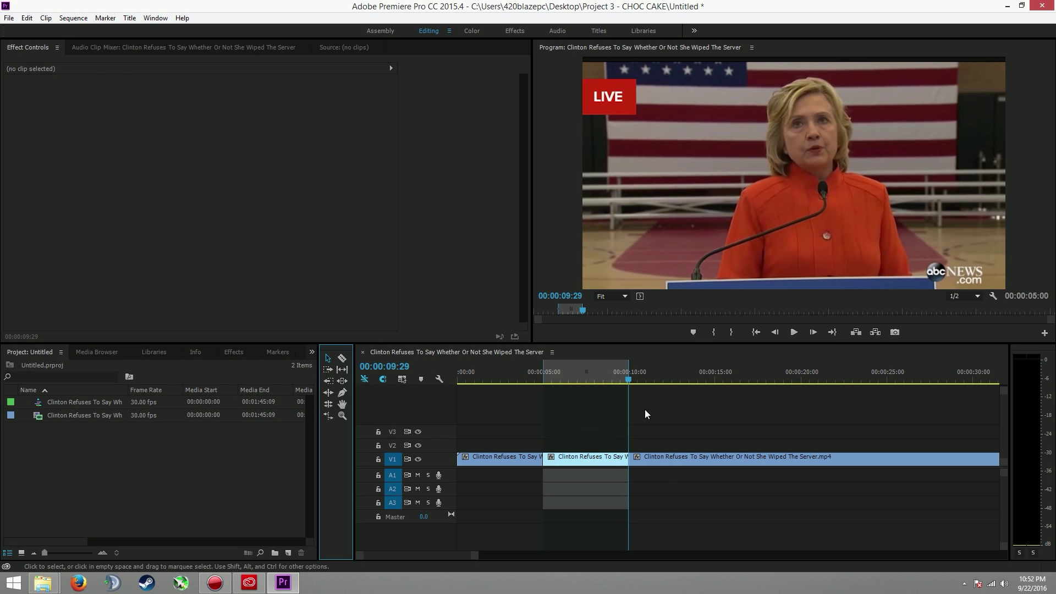
left_click(582, 457)
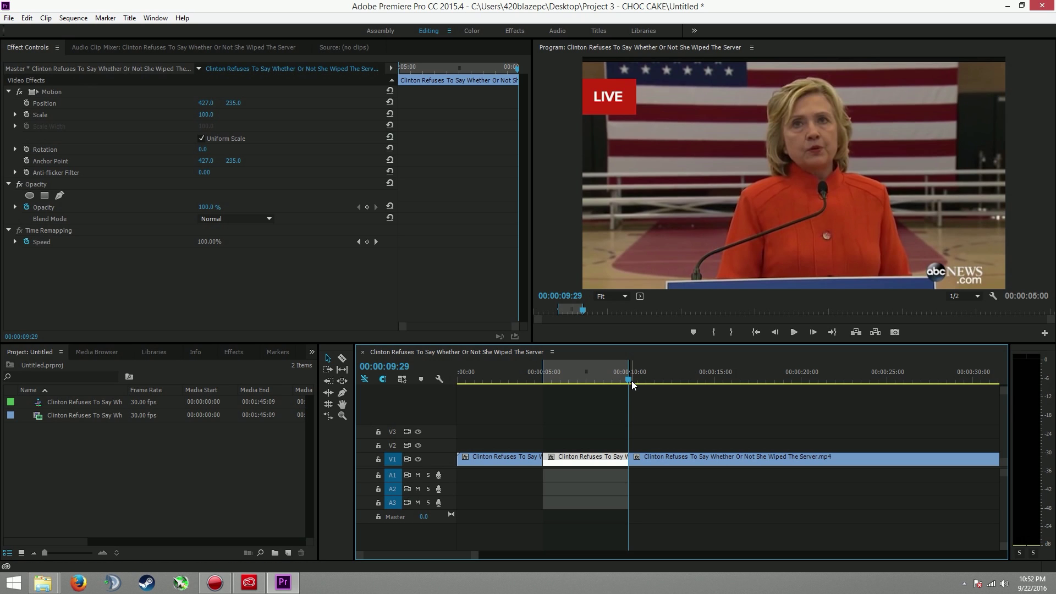
- Keyframe Position and Scale at 00:00:05:00, then zoom to 141% at 491, 315 by 00:00:07:17
left_click_drag(629, 381, 544, 390)
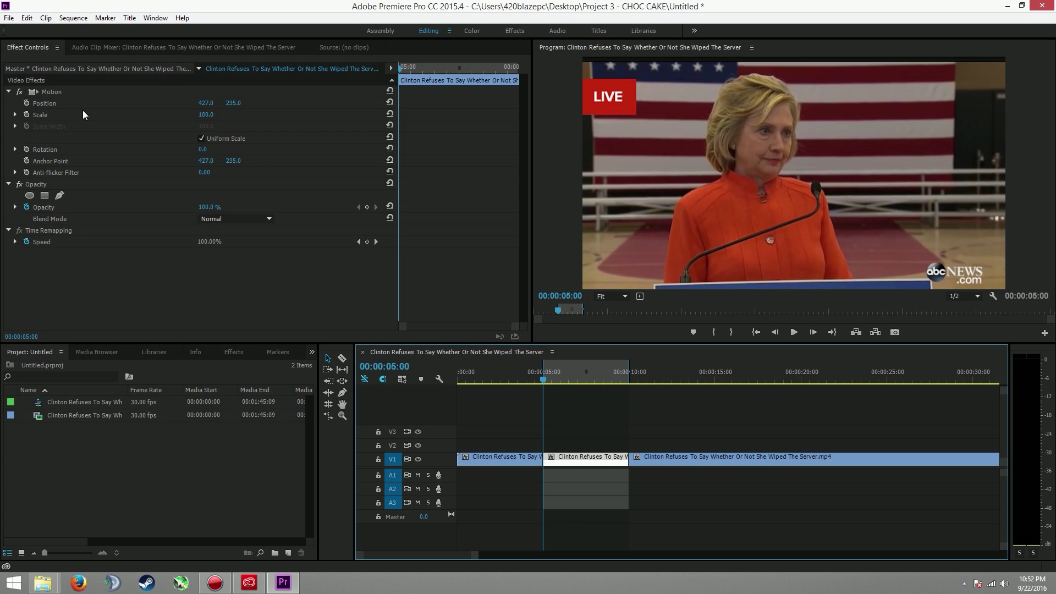
left_click(26, 103)
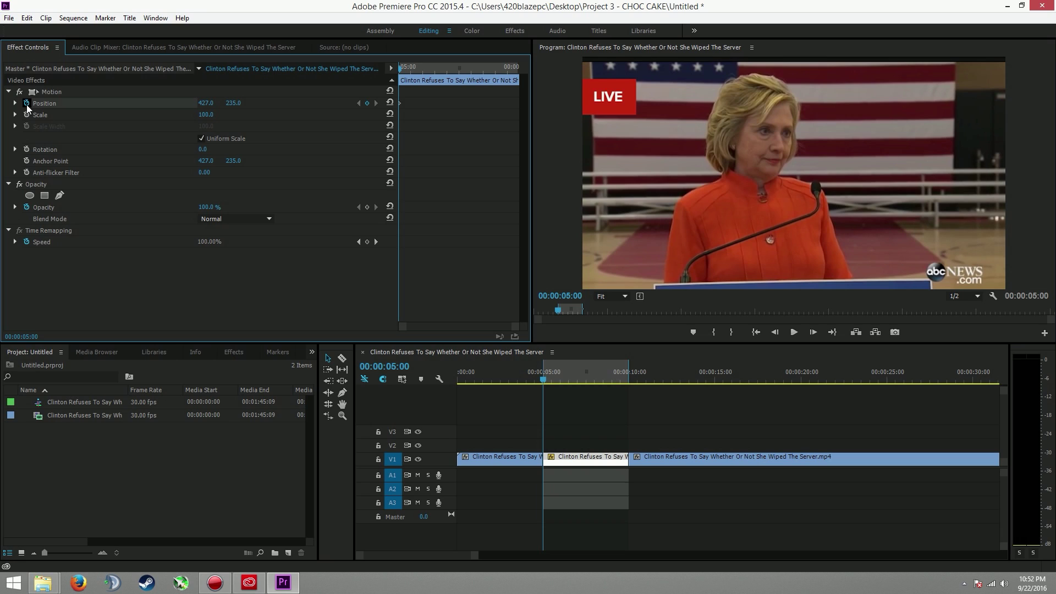
left_click(27, 115)
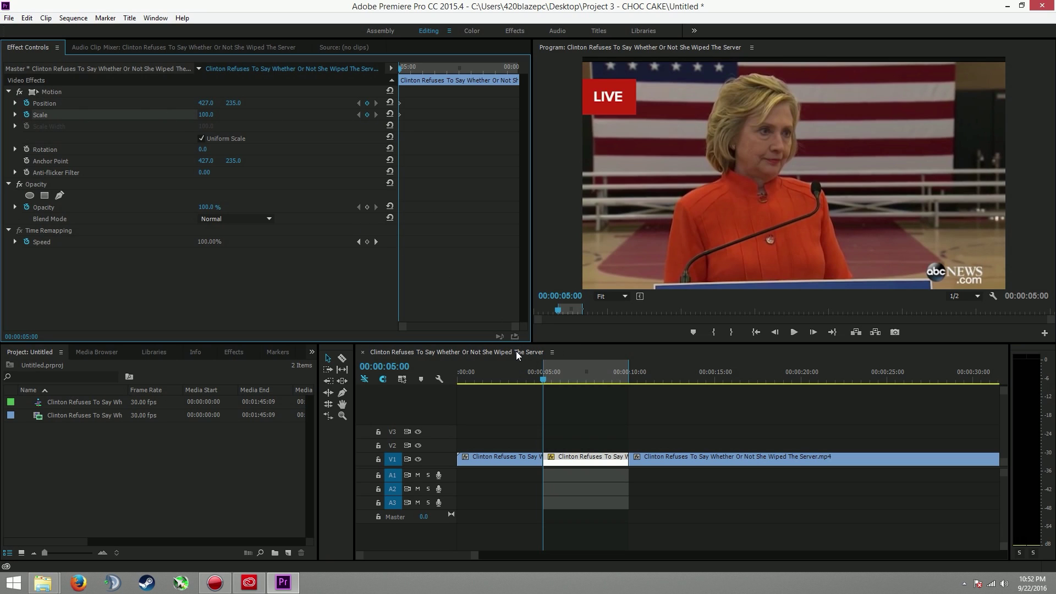
left_click_drag(544, 382, 587, 374)
left_click_drag(204, 117, 280, 105)
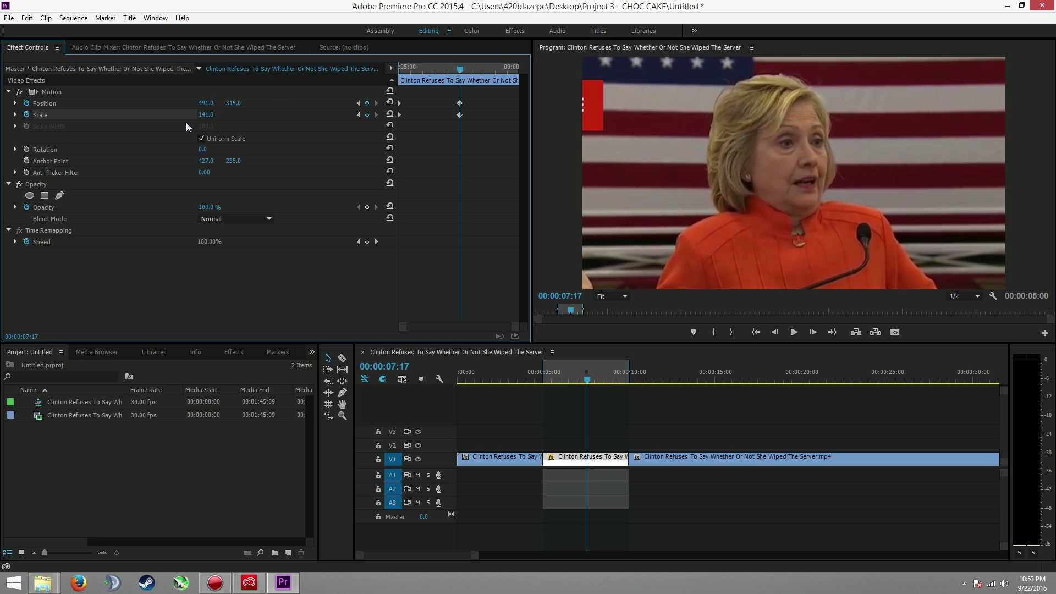
left_click(490, 378)
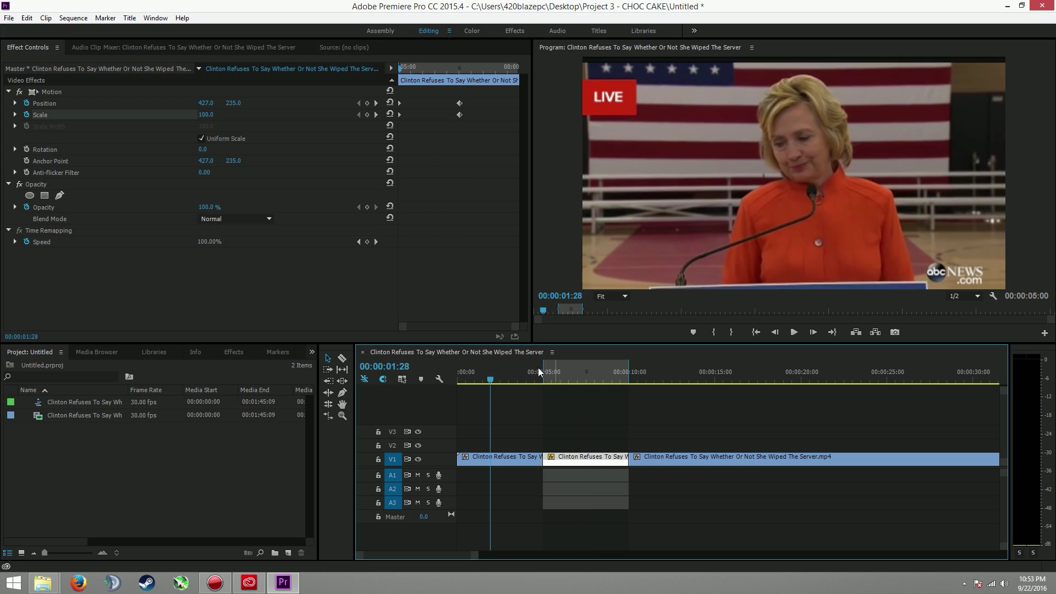
left_click(799, 333)
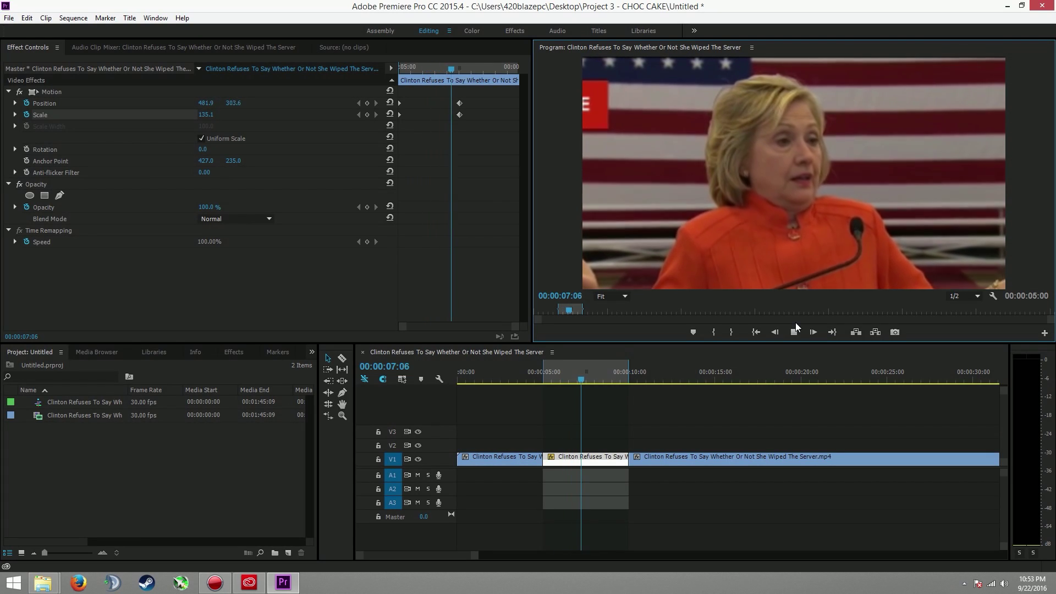
left_click(777, 332)
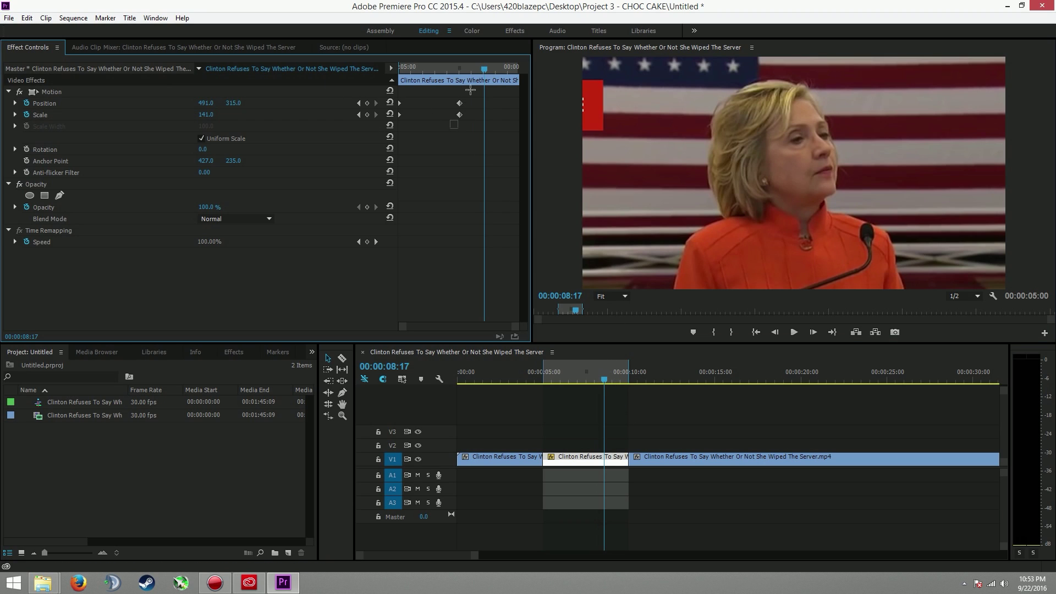
- Drag the zoom-end keyframes earlier to about 00:00:05:17 and preview the quicker zoom
left_click_drag(449, 85, 408, 105)
left_click_drag(485, 67, 401, 67)
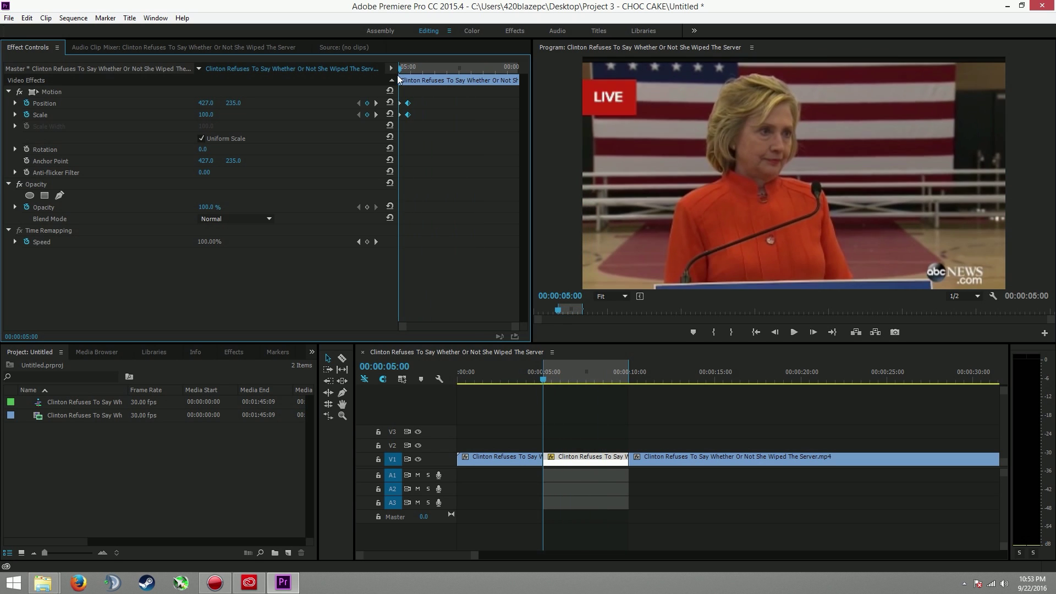
left_click_drag(551, 381, 511, 380)
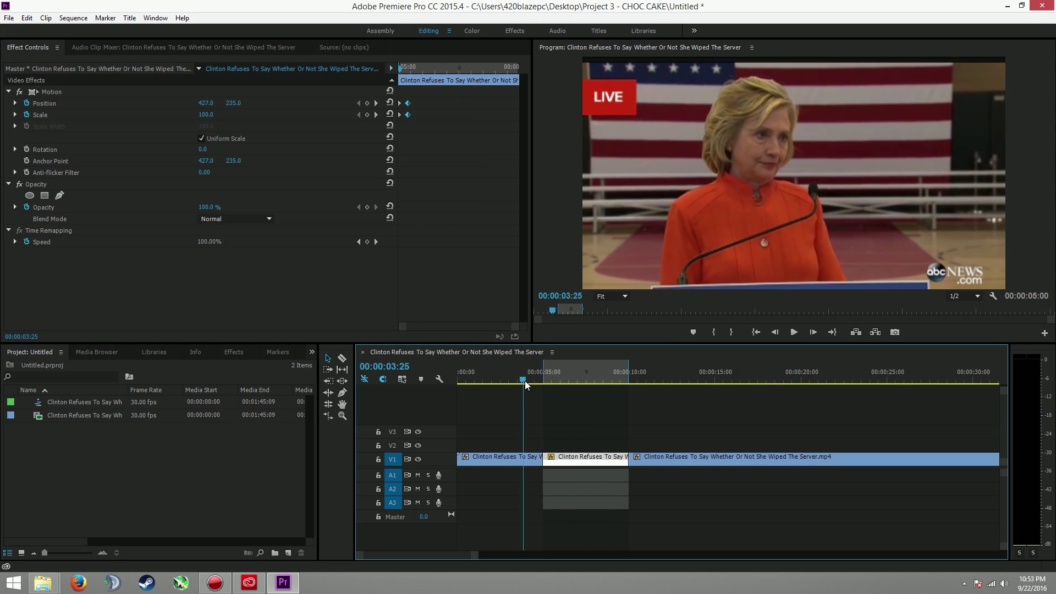
left_click(792, 332)
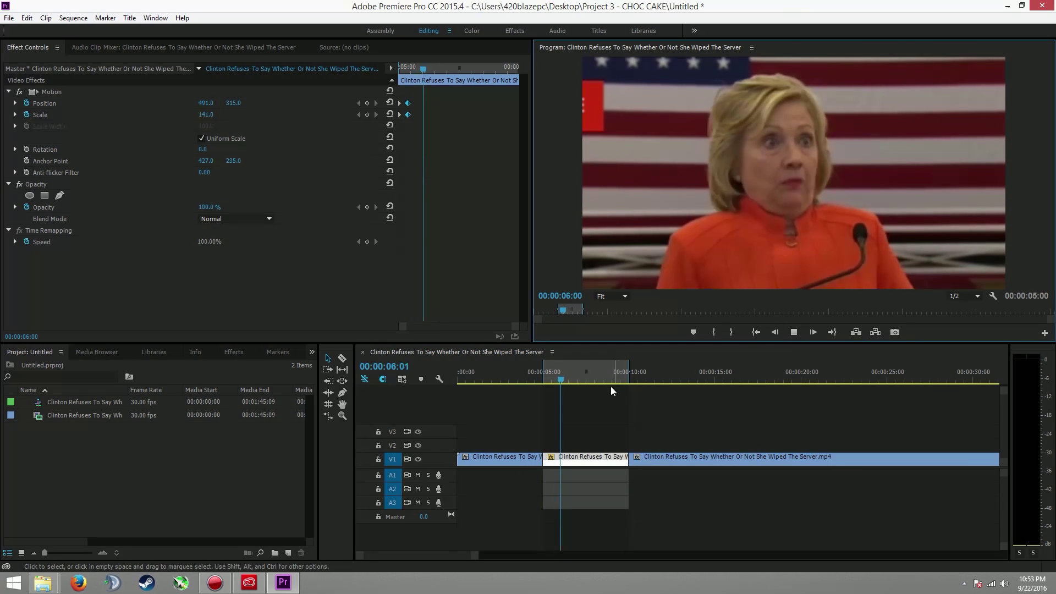
left_click(794, 333)
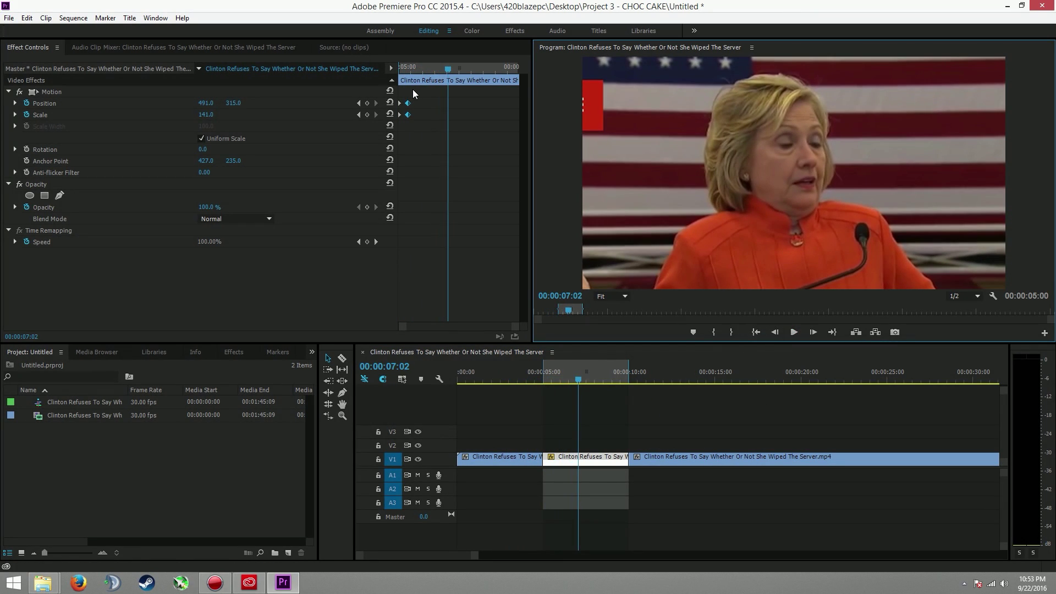
- Move the zoom-end keyframes to just before 00:00:08:04 and preview the gradual zoom
left_click_drag(408, 103, 510, 105)
left_click_drag(591, 380, 499, 380)
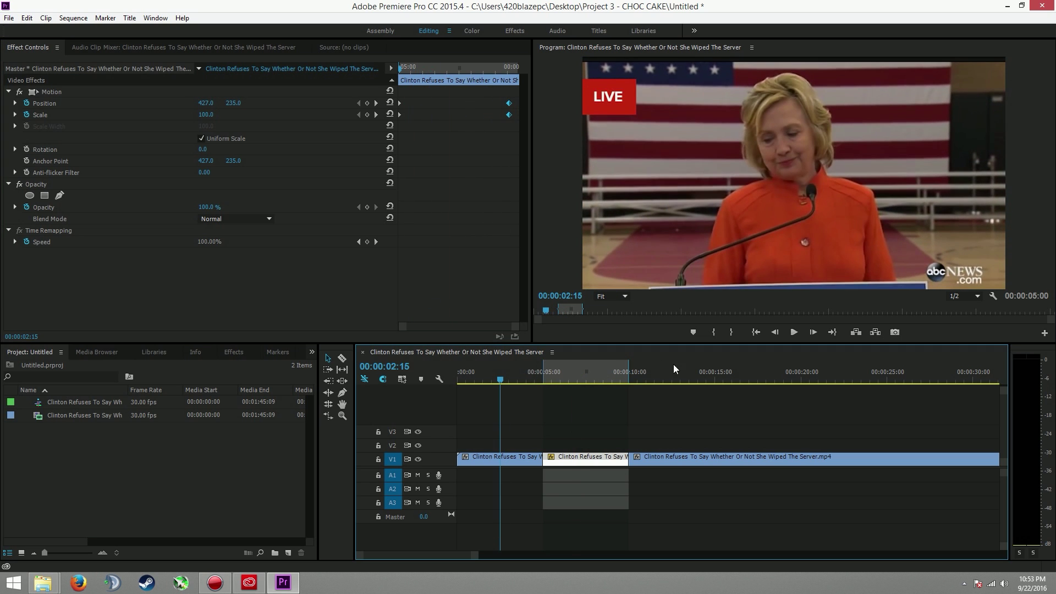
left_click(786, 328)
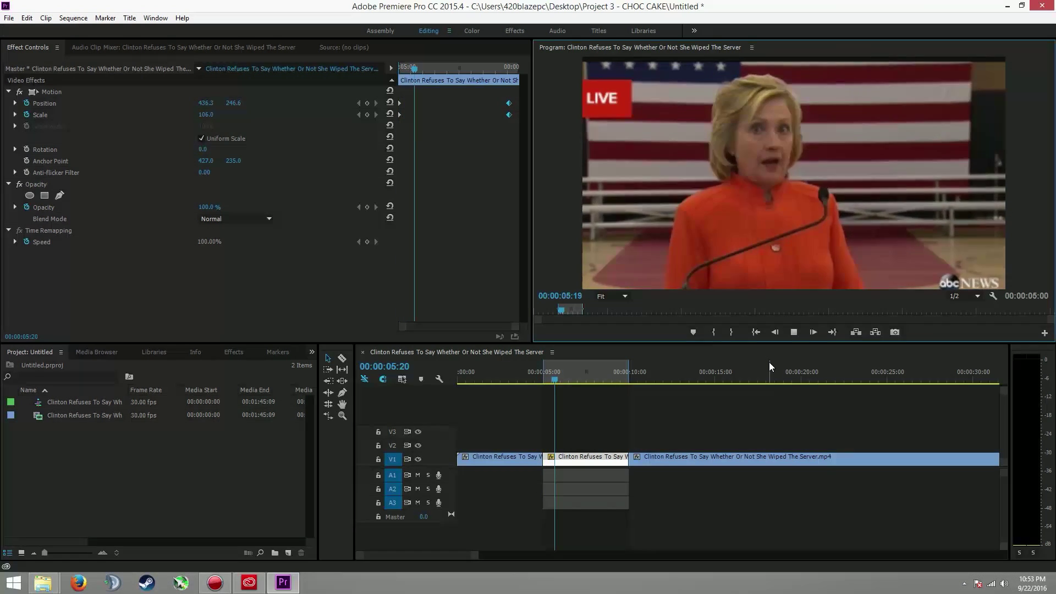
left_click(793, 333)
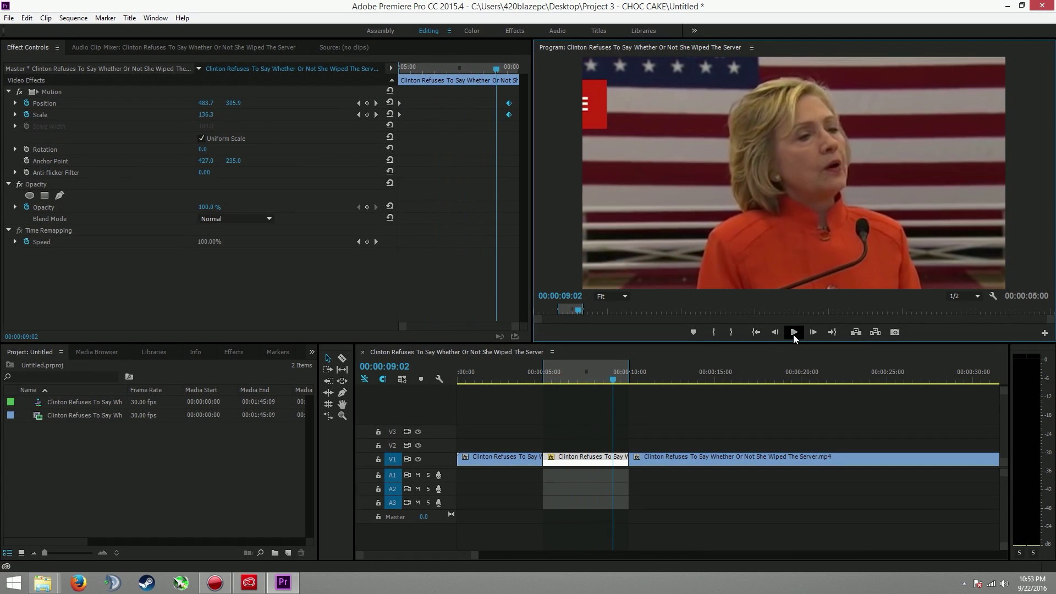
left_click_drag(569, 298, 553, 297)
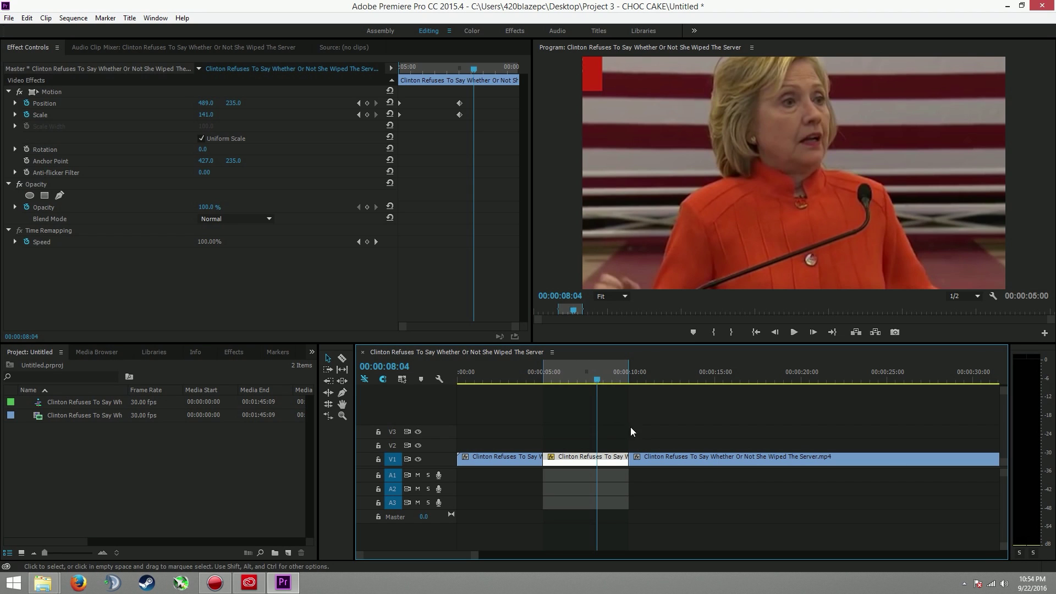
- Preview the zoom playback, reselect the middle clip, and place the playhead at 00:00:09:29
left_click(675, 461)
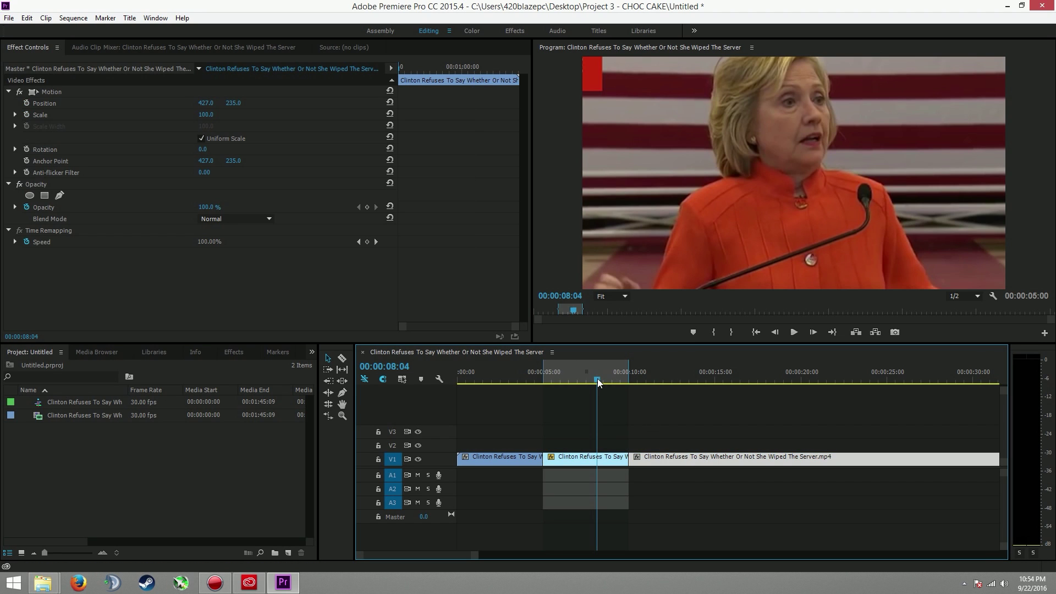
left_click_drag(597, 378, 526, 384)
left_click(793, 332)
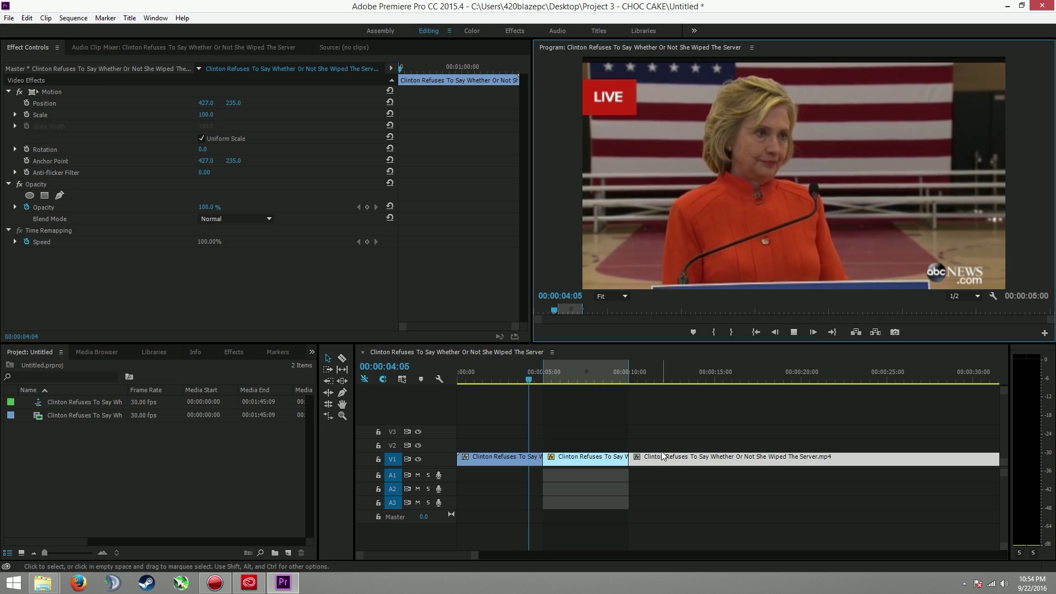
left_click(598, 466)
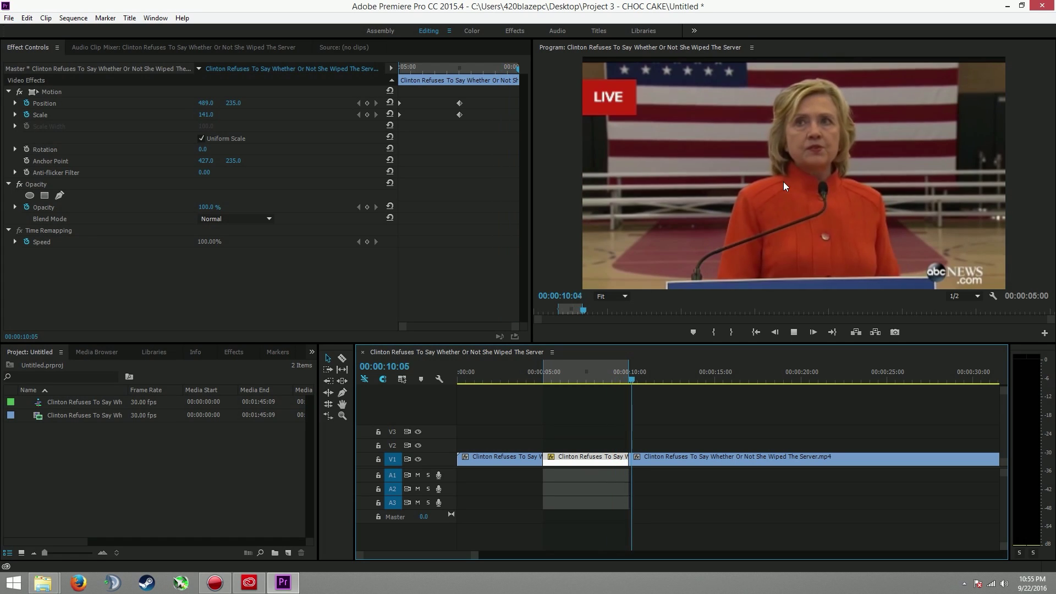
left_click(794, 333)
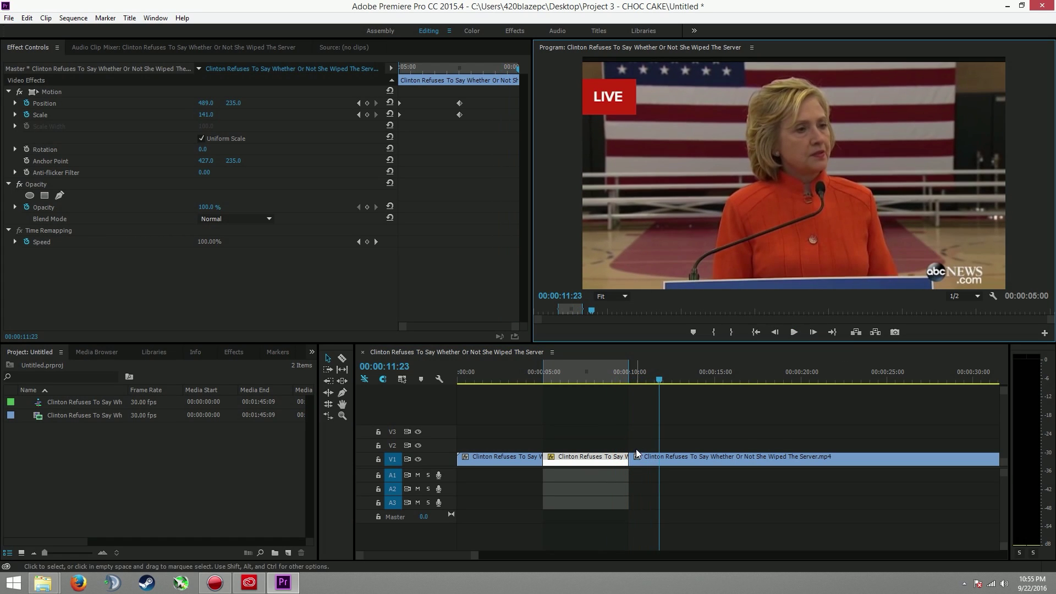
mouse_move(611, 379)
left_mouse_down()
mouse_move(593, 377)
mouse_move(671, 379)
mouse_move(615, 378)
left_mouse_up()
left_click_drag(703, 457, 700, 459)
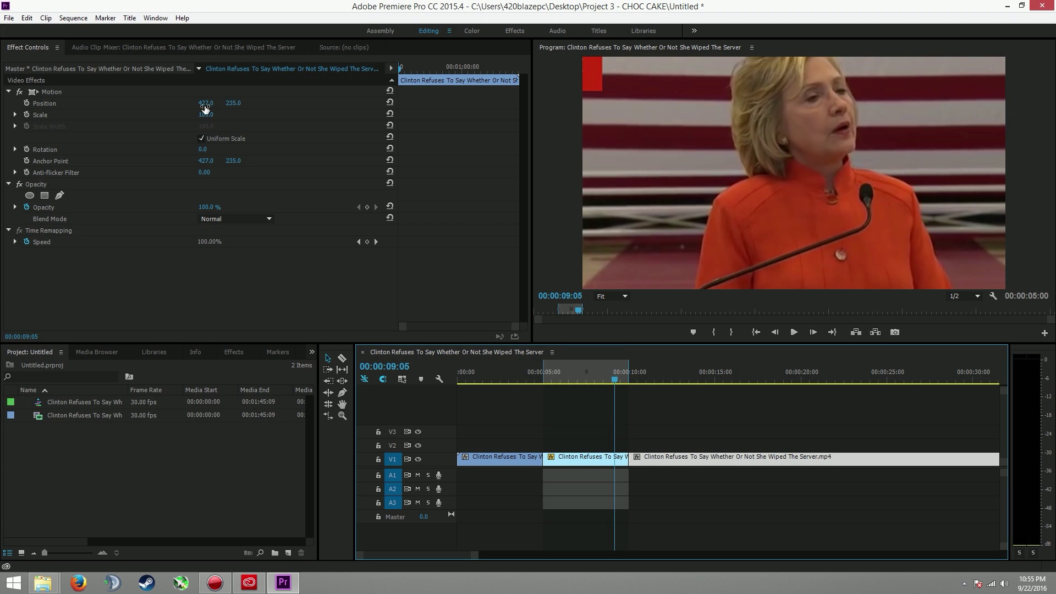
left_click(594, 456)
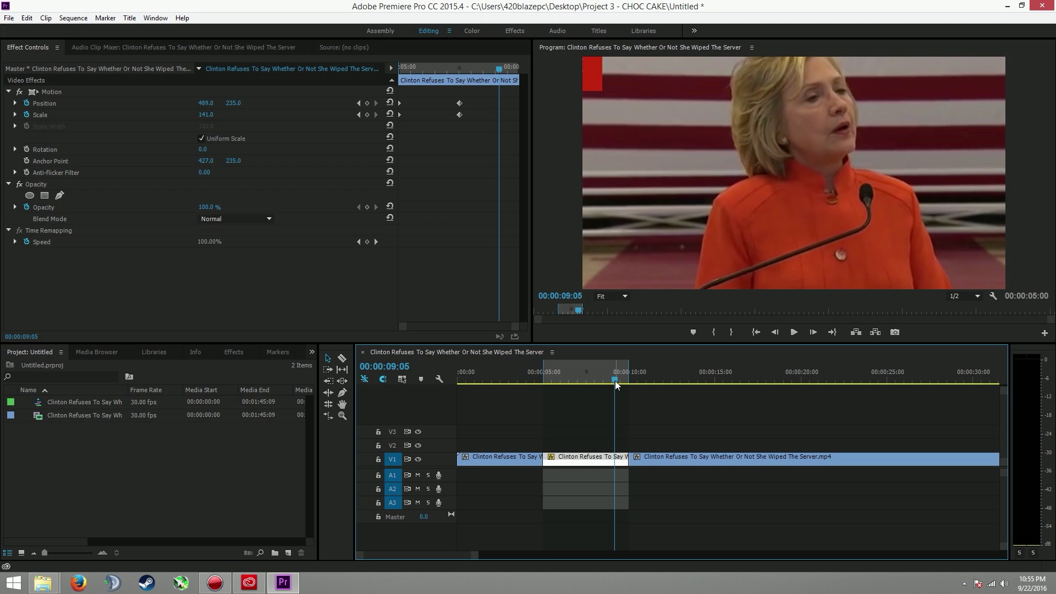
left_click_drag(615, 381, 629, 377)
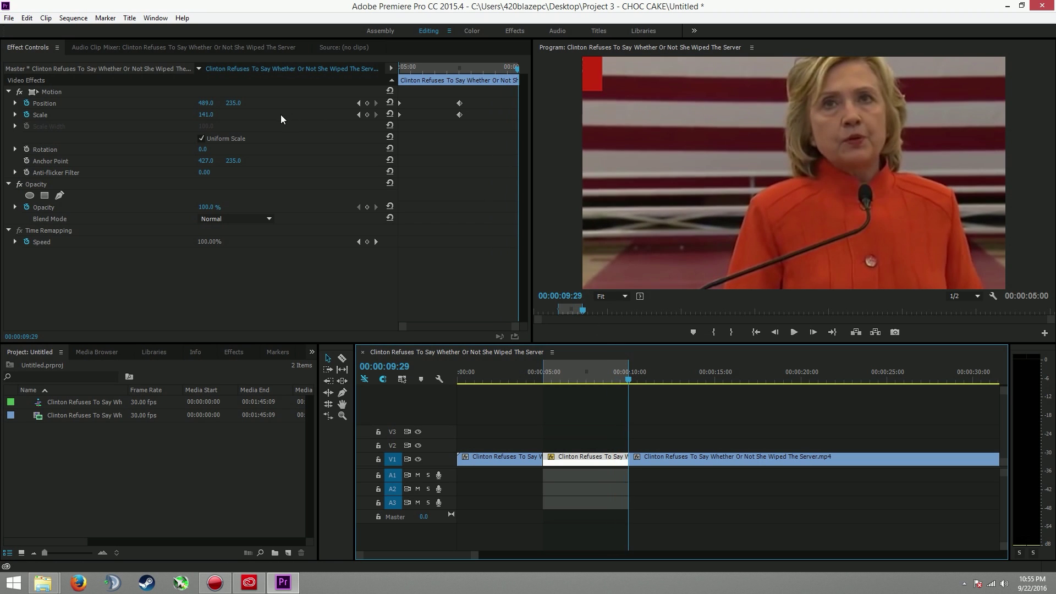
- Set the middle clip's Position X to 427 at its last frame, adding a keyframe
left_click(679, 456)
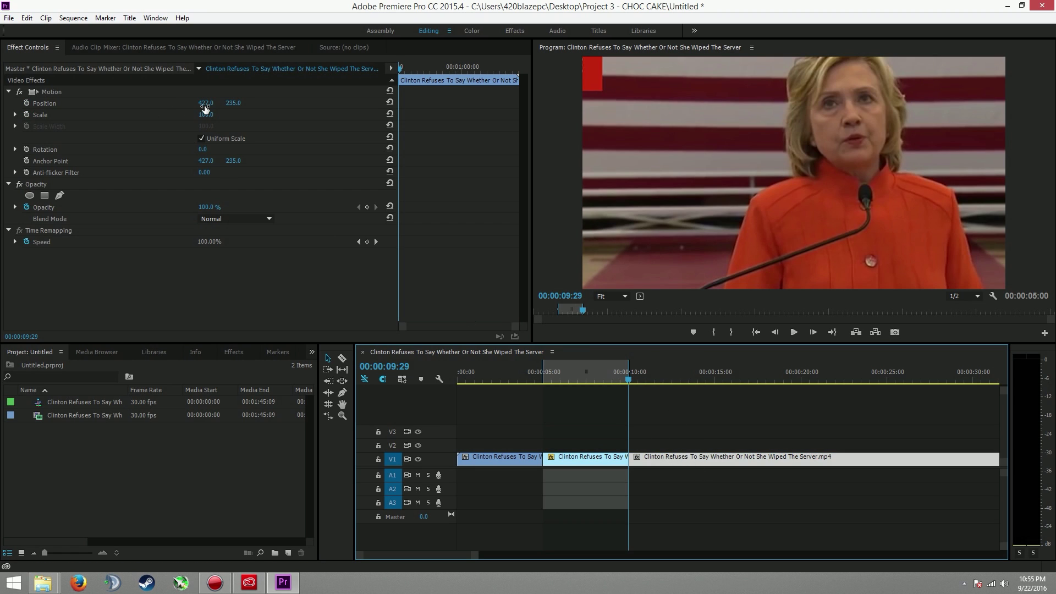
left_click(568, 461)
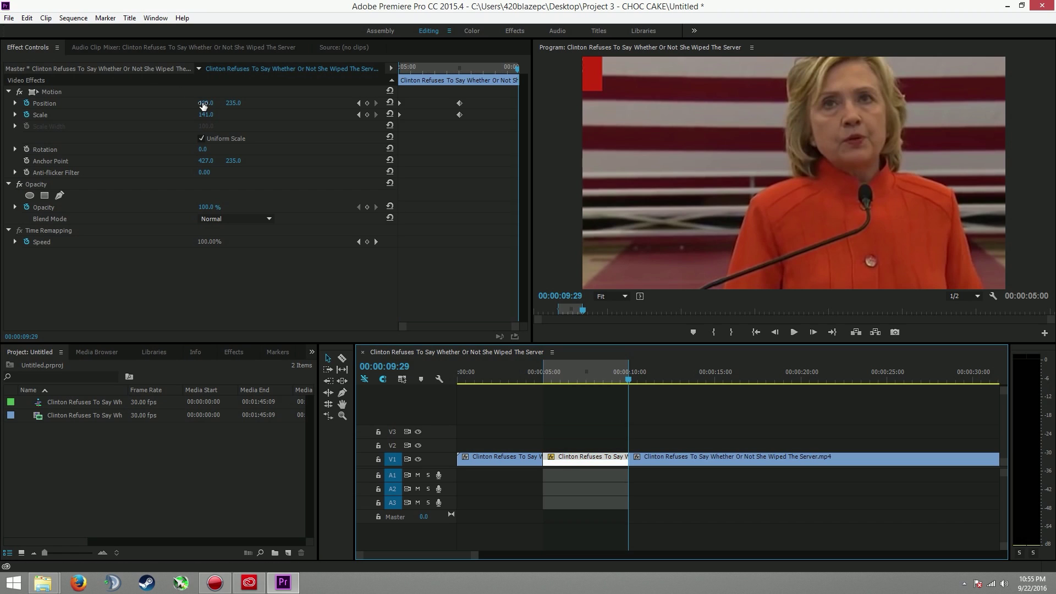
left_click(209, 103)
type("427")
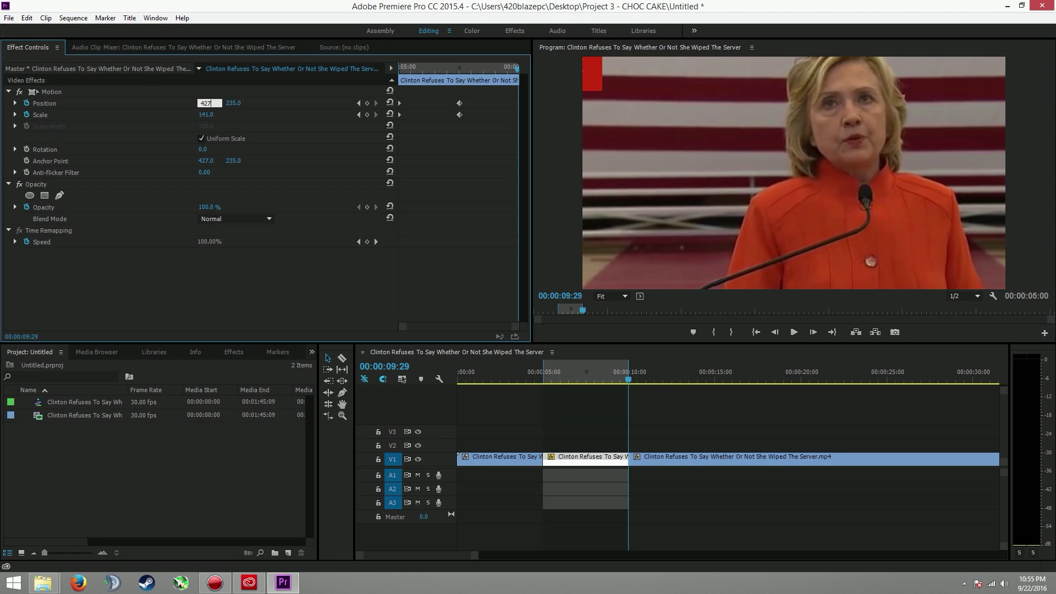
key("Return")
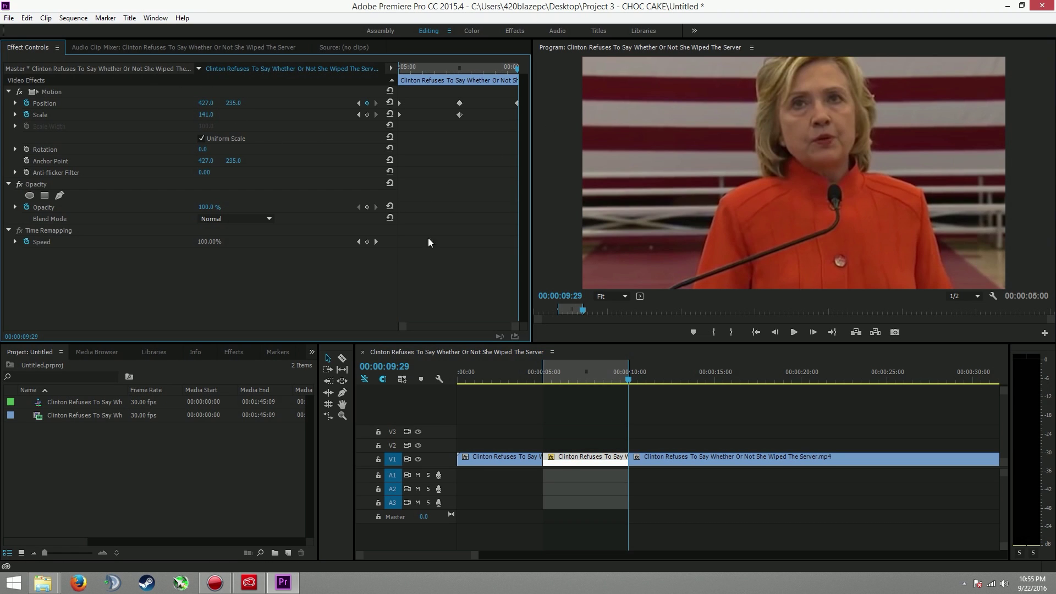
- Check the third clip's original values, then set the middle clip's Scale to 100 for the zoom-out keyframe
left_click(681, 464)
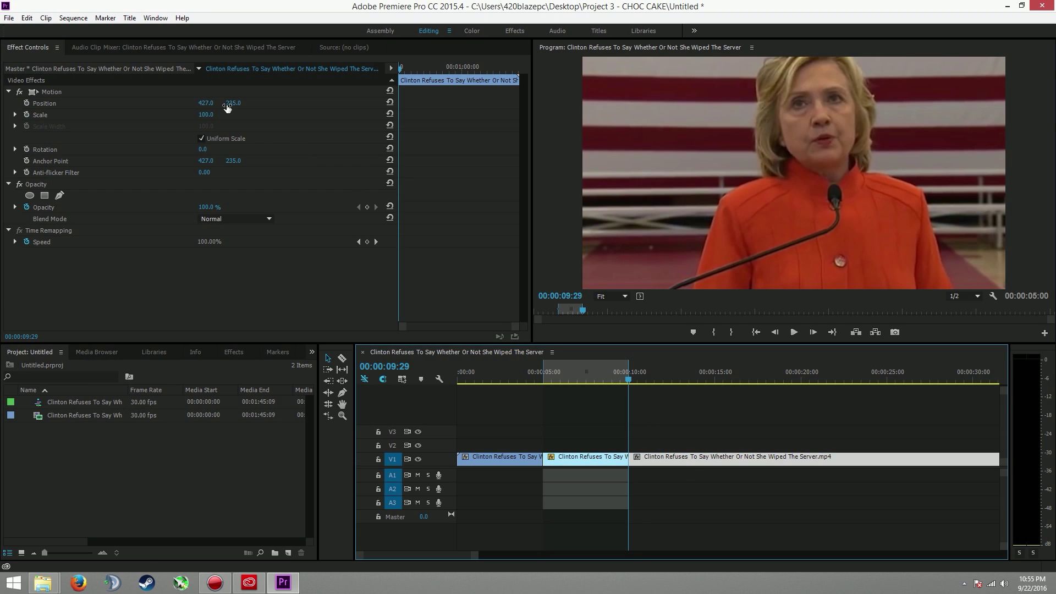
left_click(578, 459)
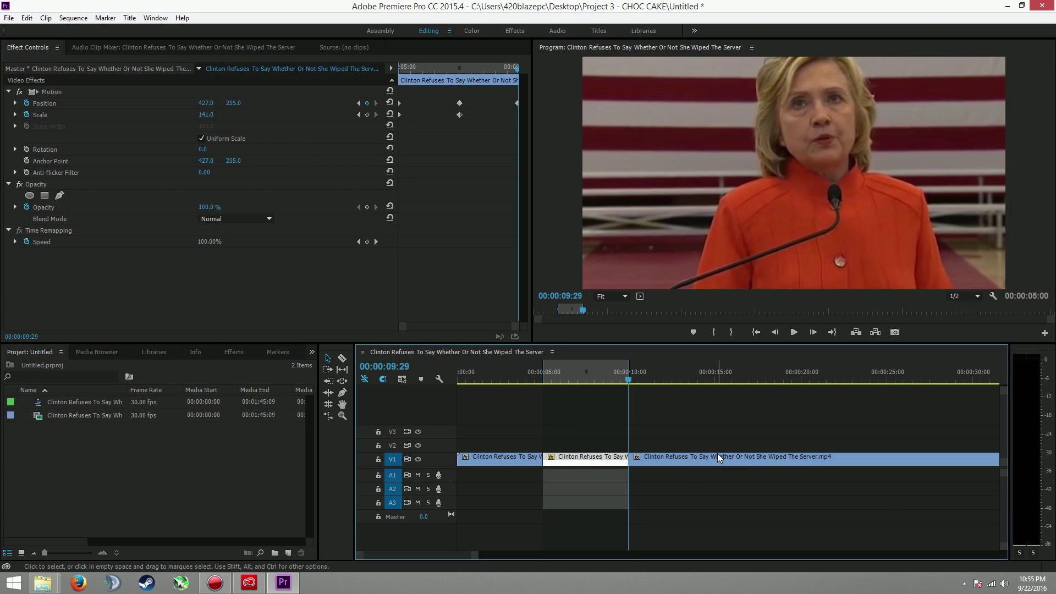
left_click(674, 461)
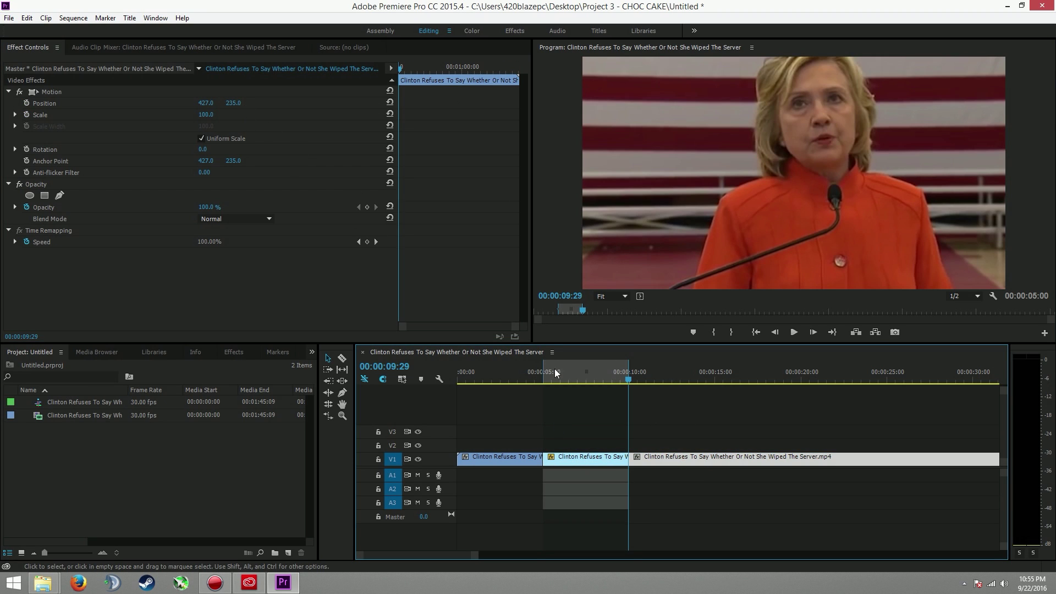
left_click(232, 104)
left_click(597, 454)
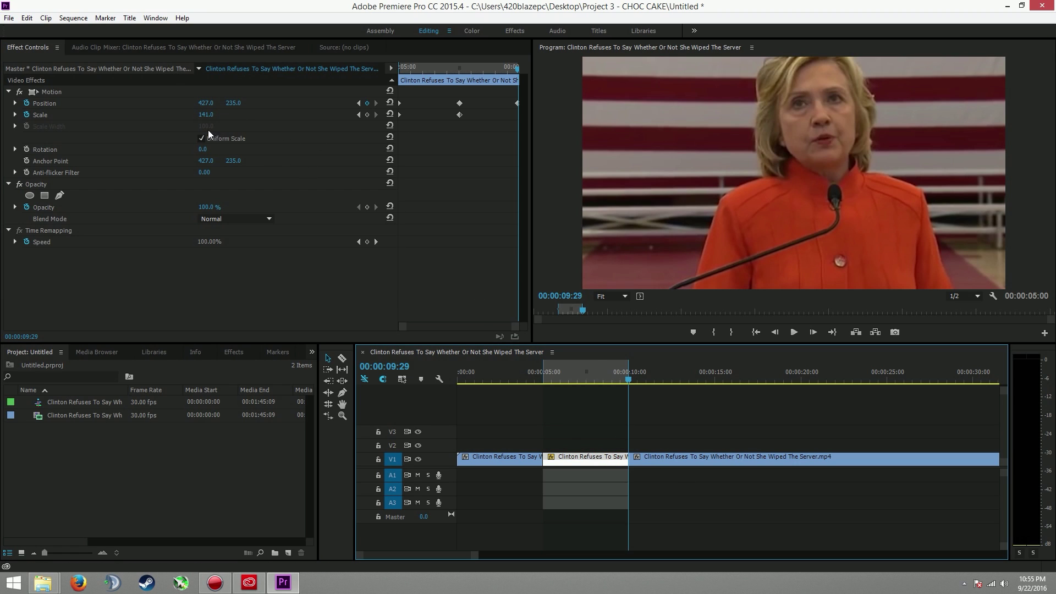
left_click(686, 457)
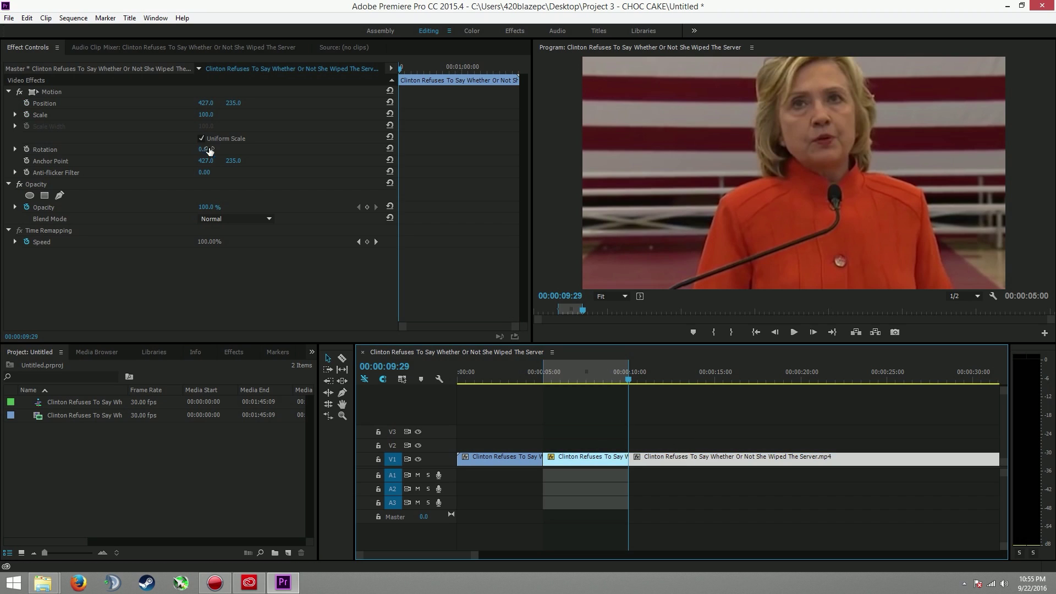
left_click(588, 457)
left_click(211, 113)
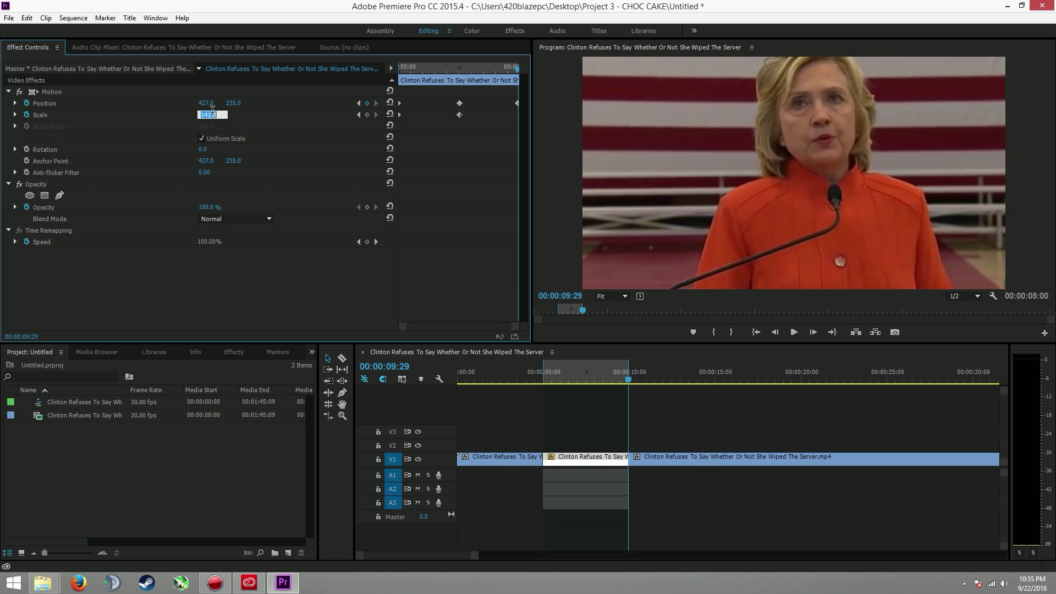
type("100")
key("Return")
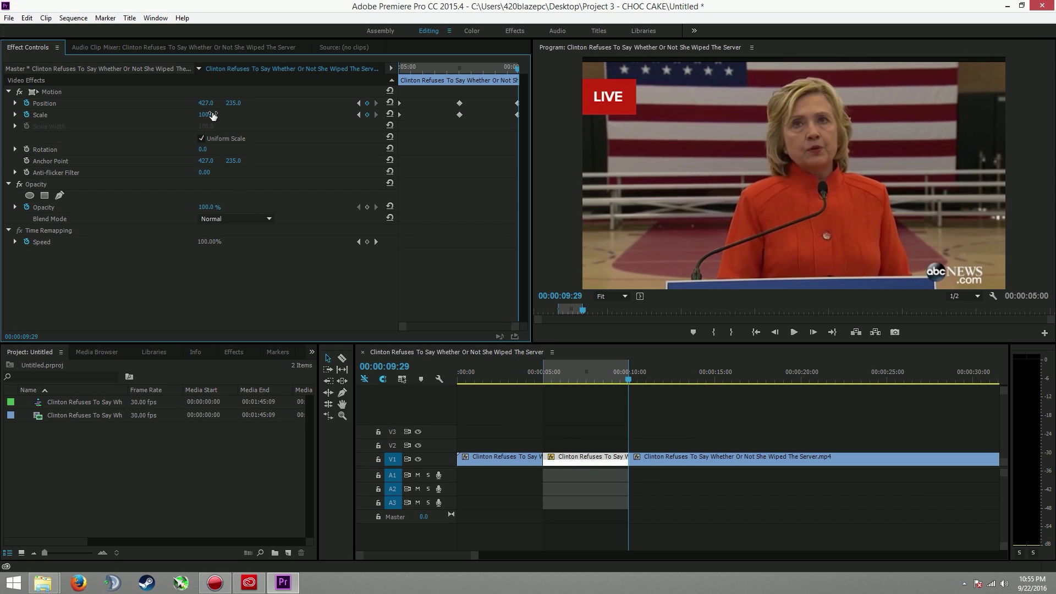
left_click_drag(627, 382, 531, 384)
left_click(792, 332)
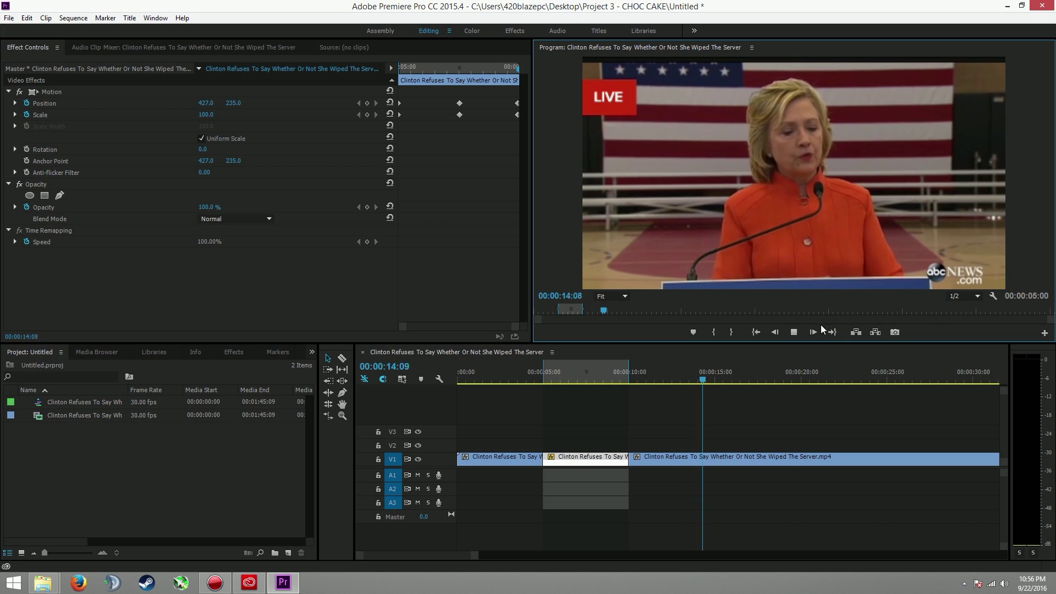
left_click(794, 332)
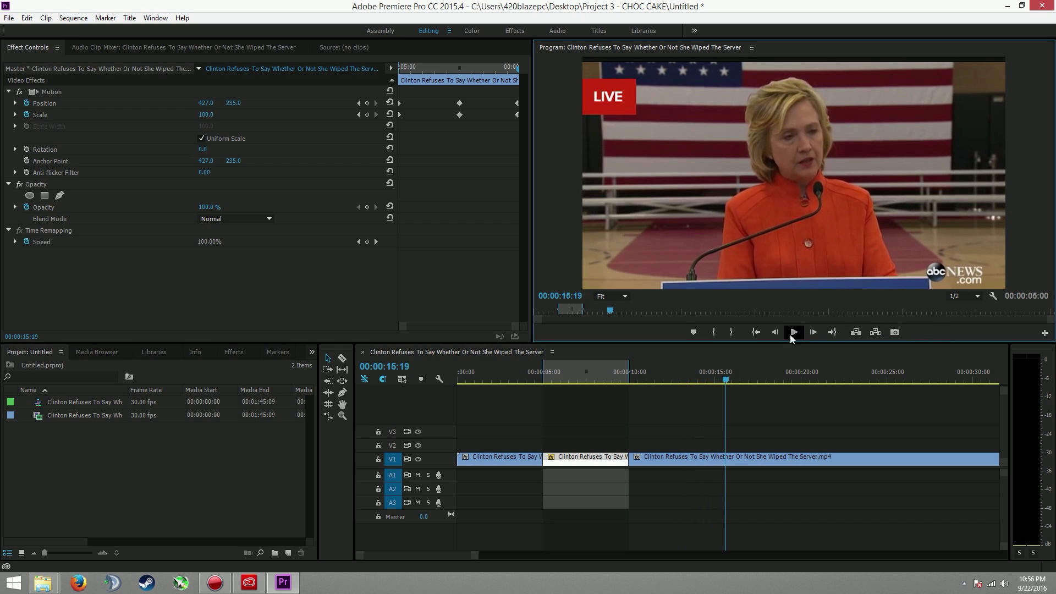